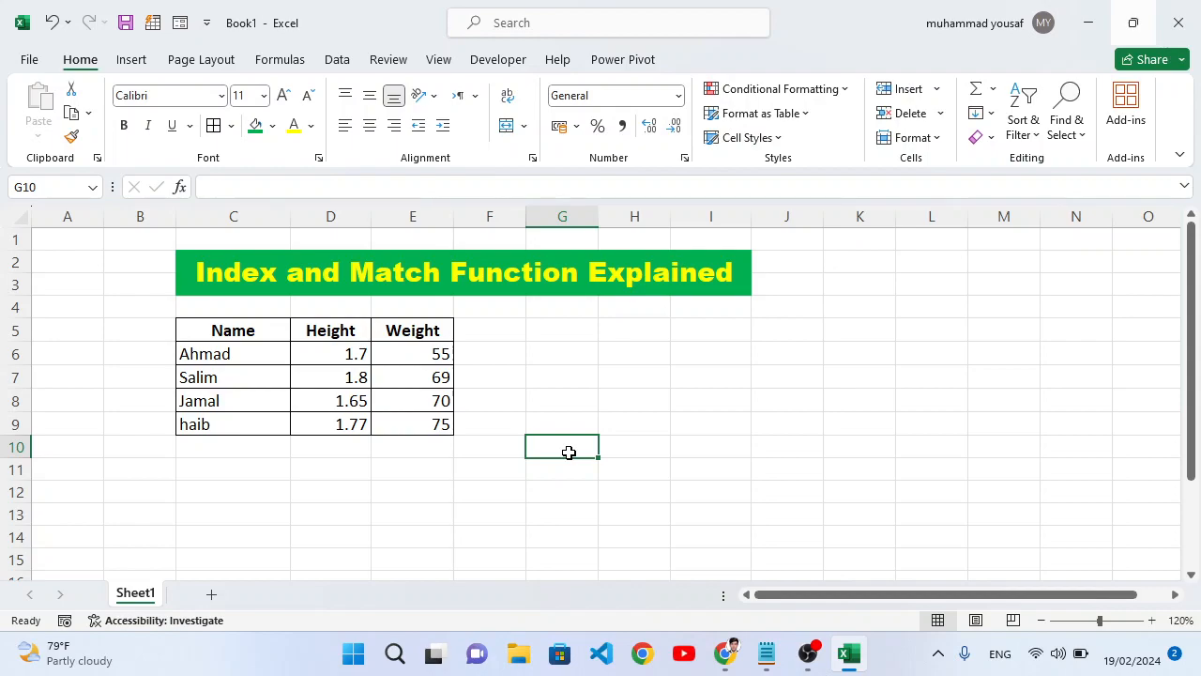
{"action": "left_click_drag", "start_coordinate": [226, 332], "coordinate": [428, 423]}
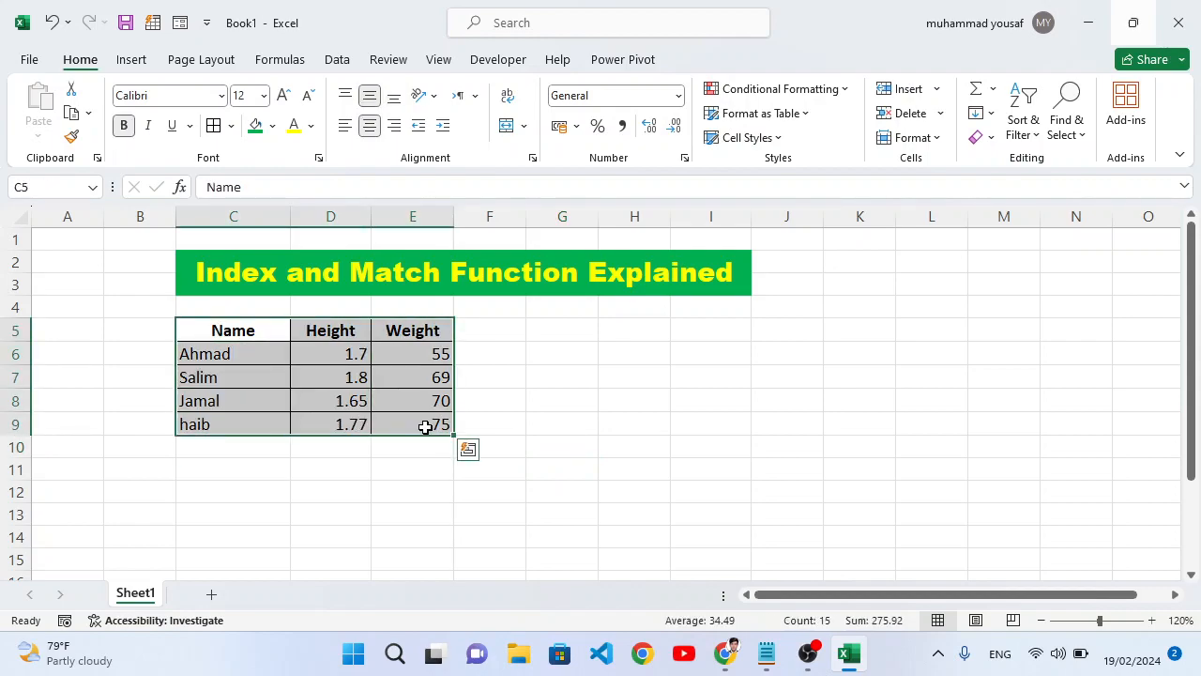
{"action": "left_click", "coordinate": [276, 376]}
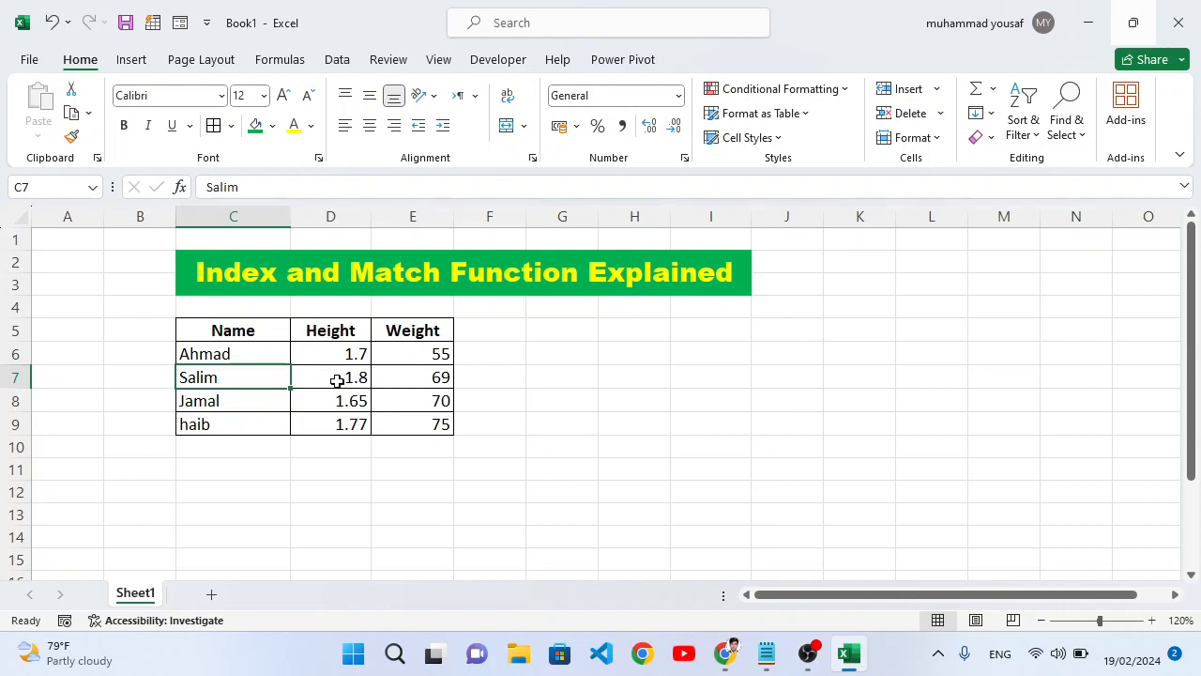
{"action": "left_click", "coordinate": [536, 423]}
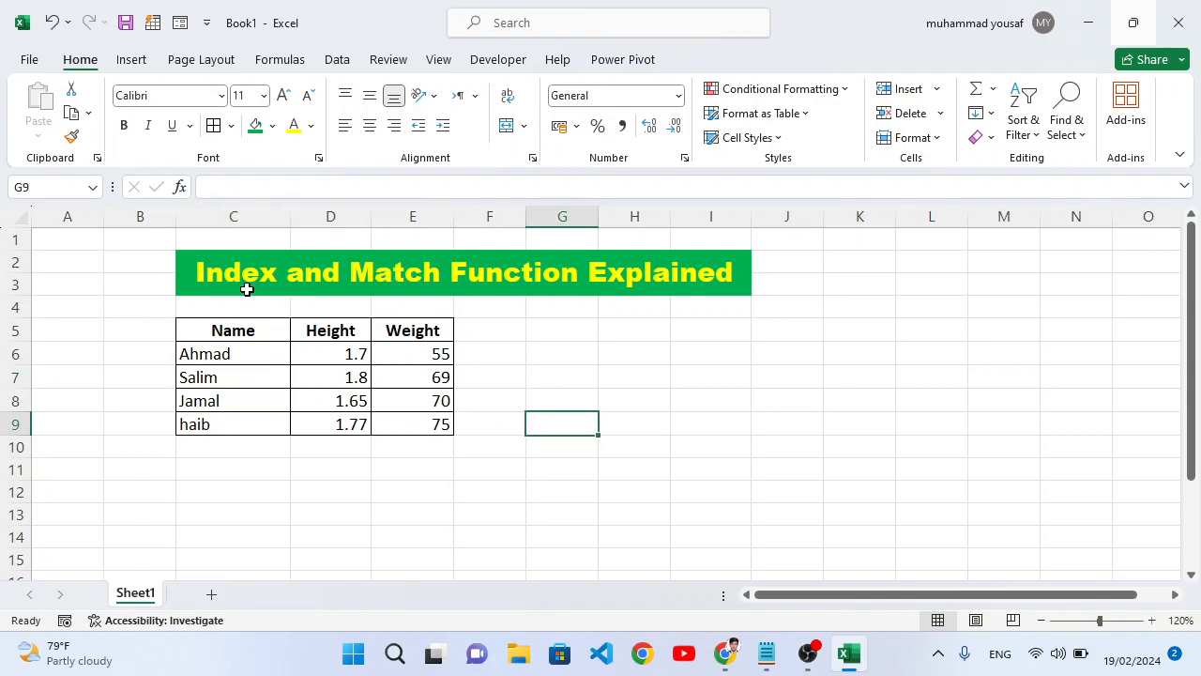
{"action": "left_click", "coordinate": [479, 440]}
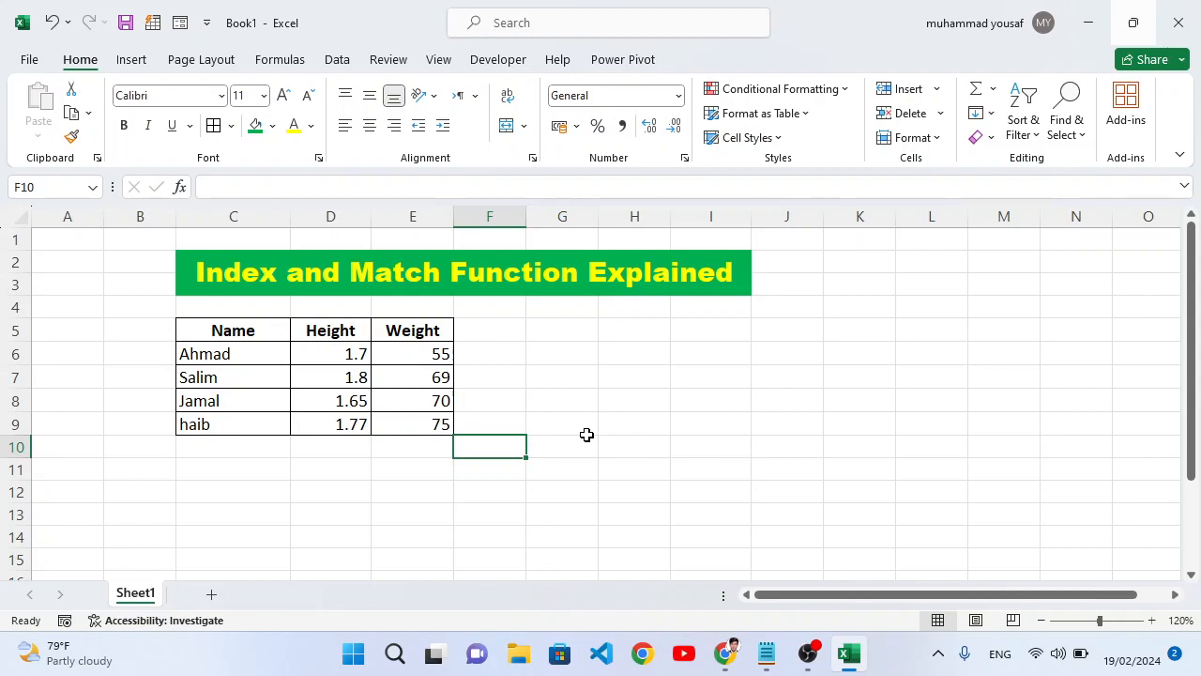
{"action": "left_click", "coordinate": [236, 468]}
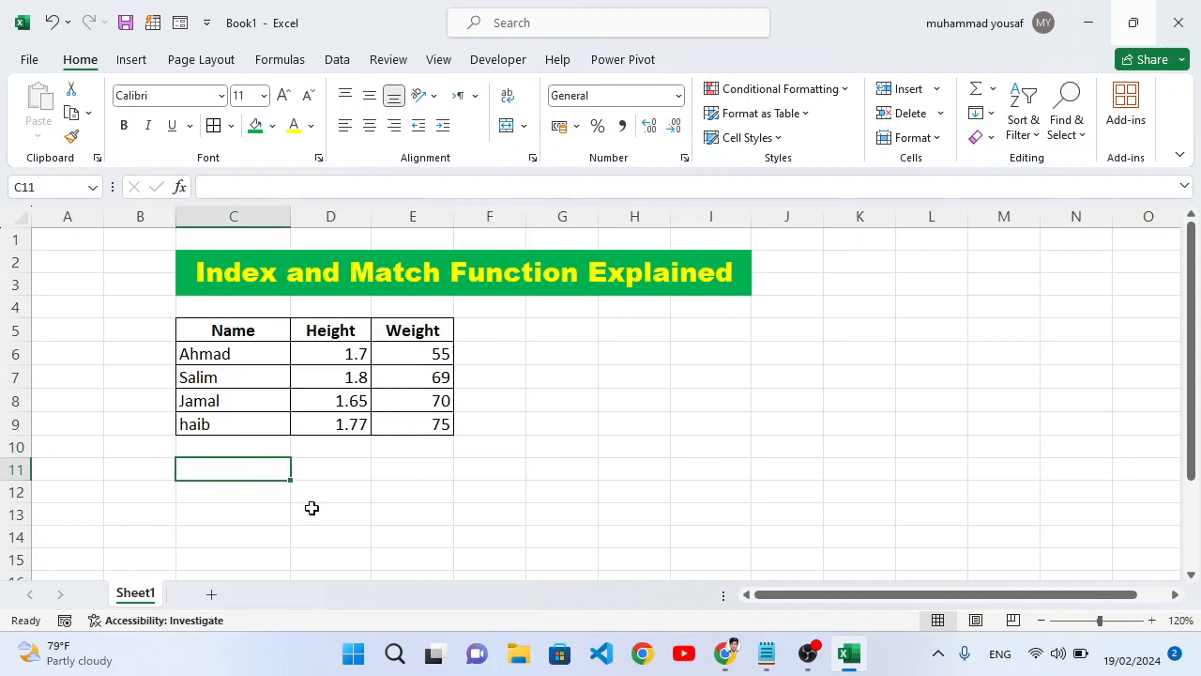
Enter the name from the table's second data row in B11 and the label Height in B12.
{"action": "left_click", "coordinate": [157, 473]}
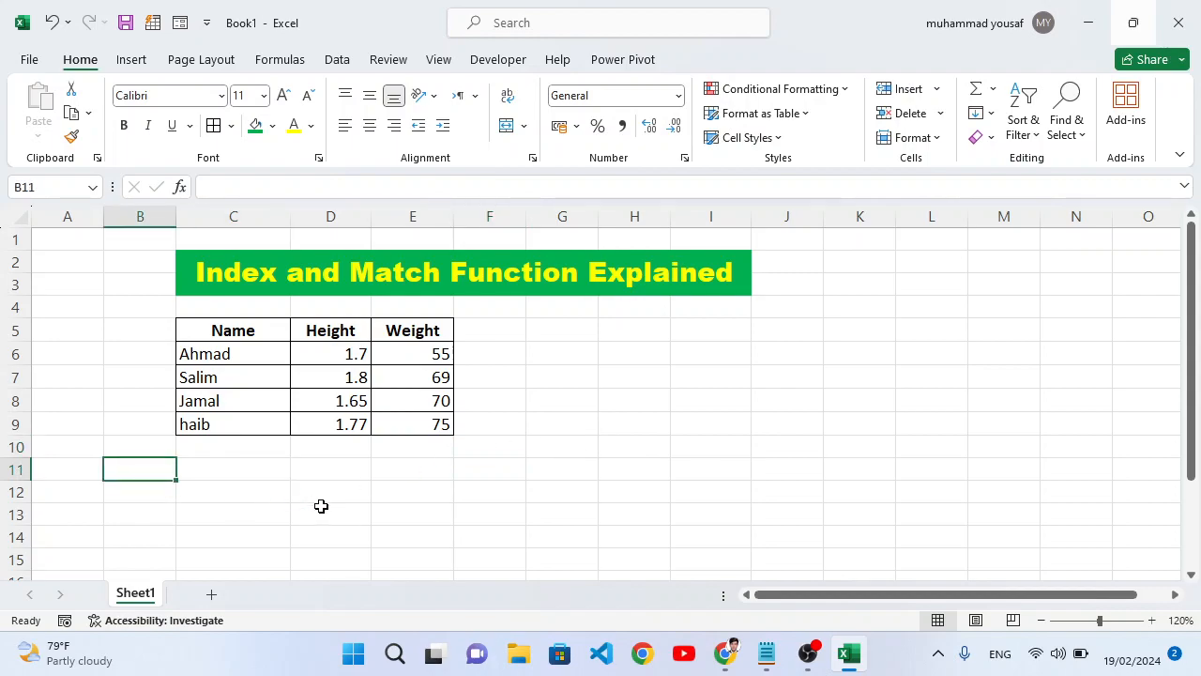
{"action": "type", "text": "Salim"}
{"action": "key", "text": "Return"}
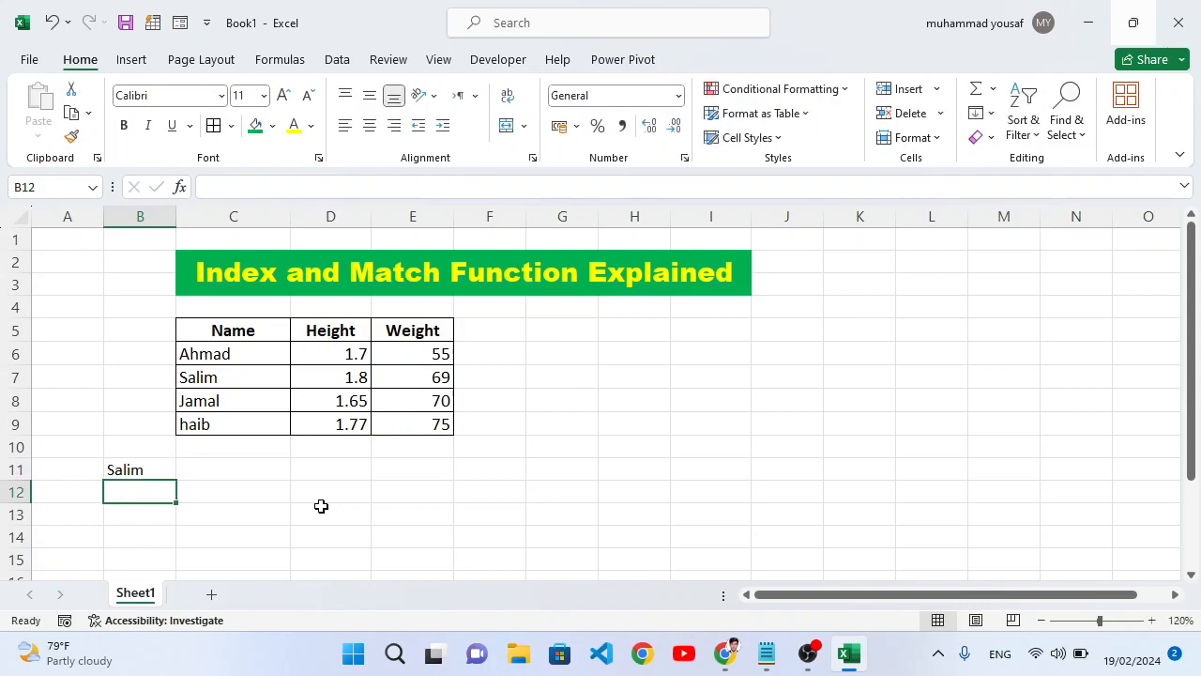
{"action": "type", "text": "Height"}
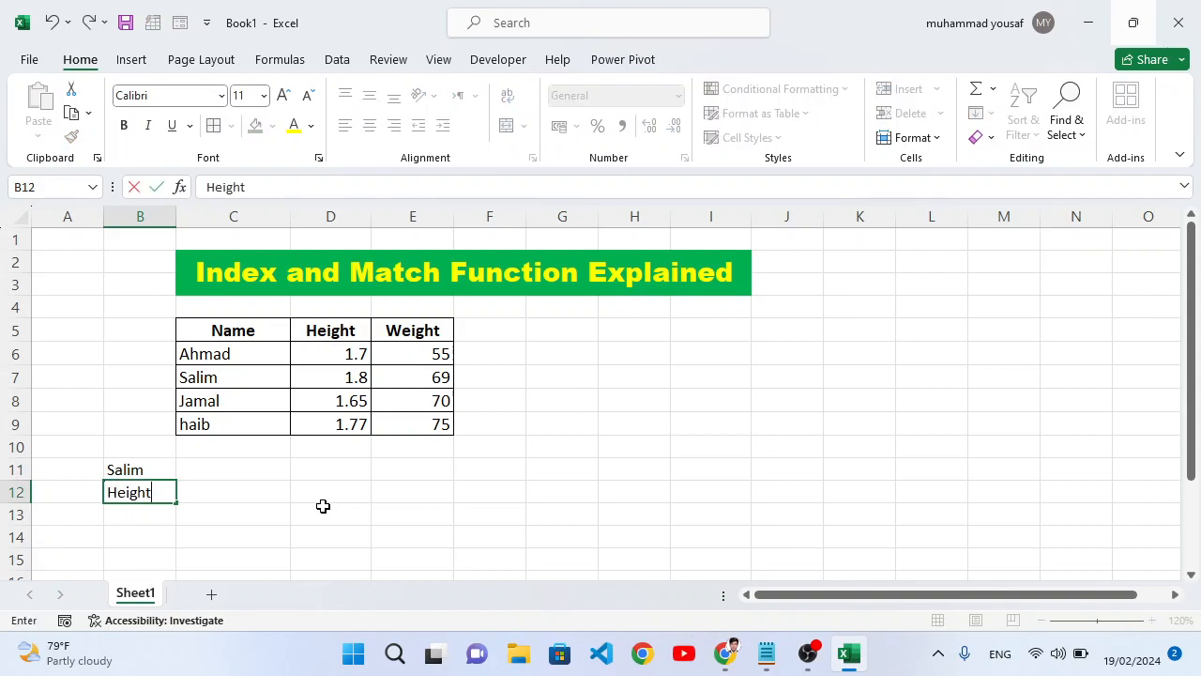
{"action": "left_click", "coordinate": [331, 493]}
Enter the formula =INDEX(C5:E9,3,2) in C11 to return the value at row 3, column 2 of the table.
{"action": "left_click", "coordinate": [257, 471]}
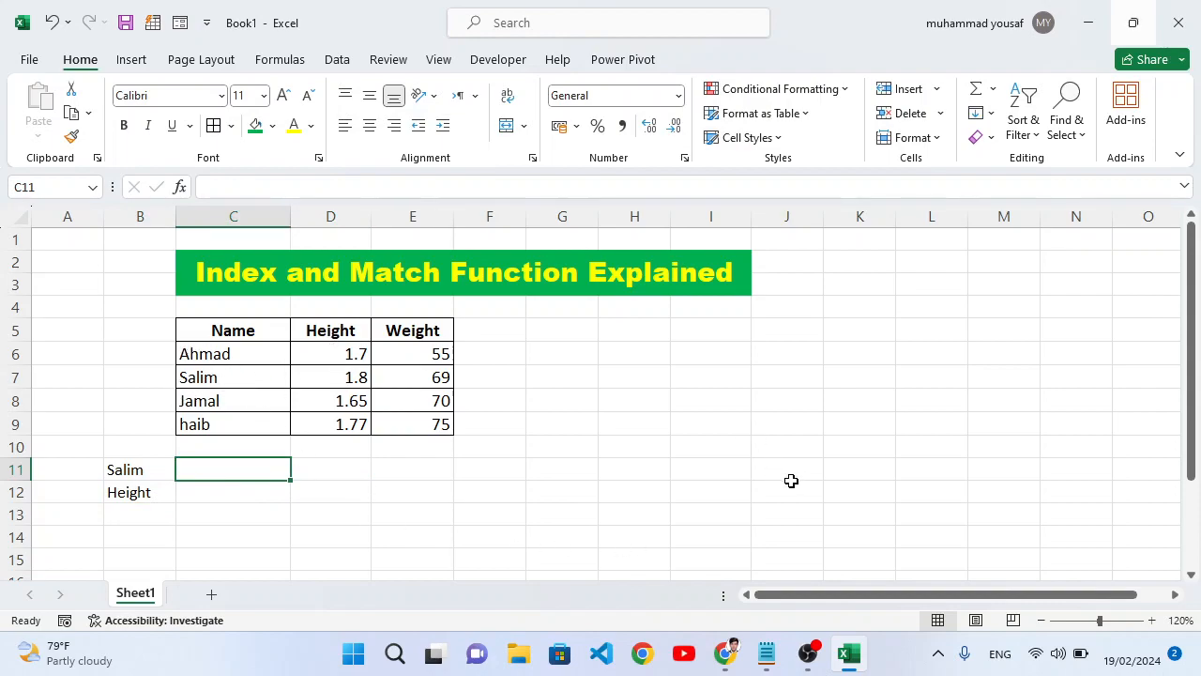
{"action": "type", "text": "=in"}
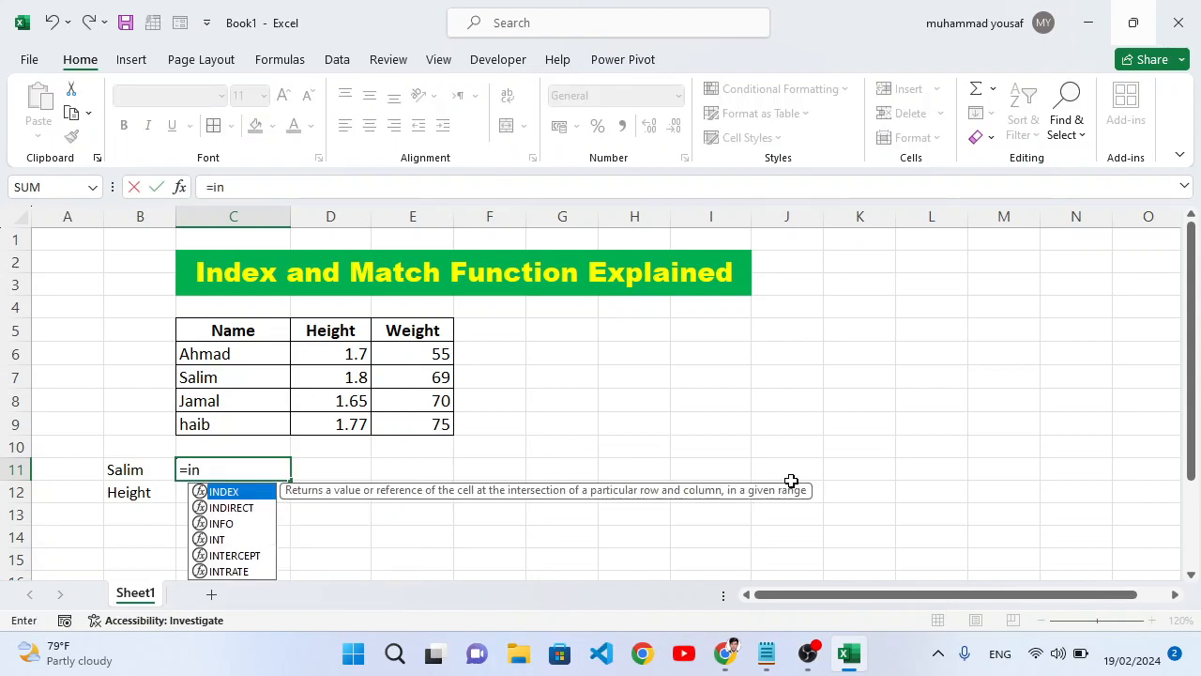
{"action": "type", "text": "dex("}
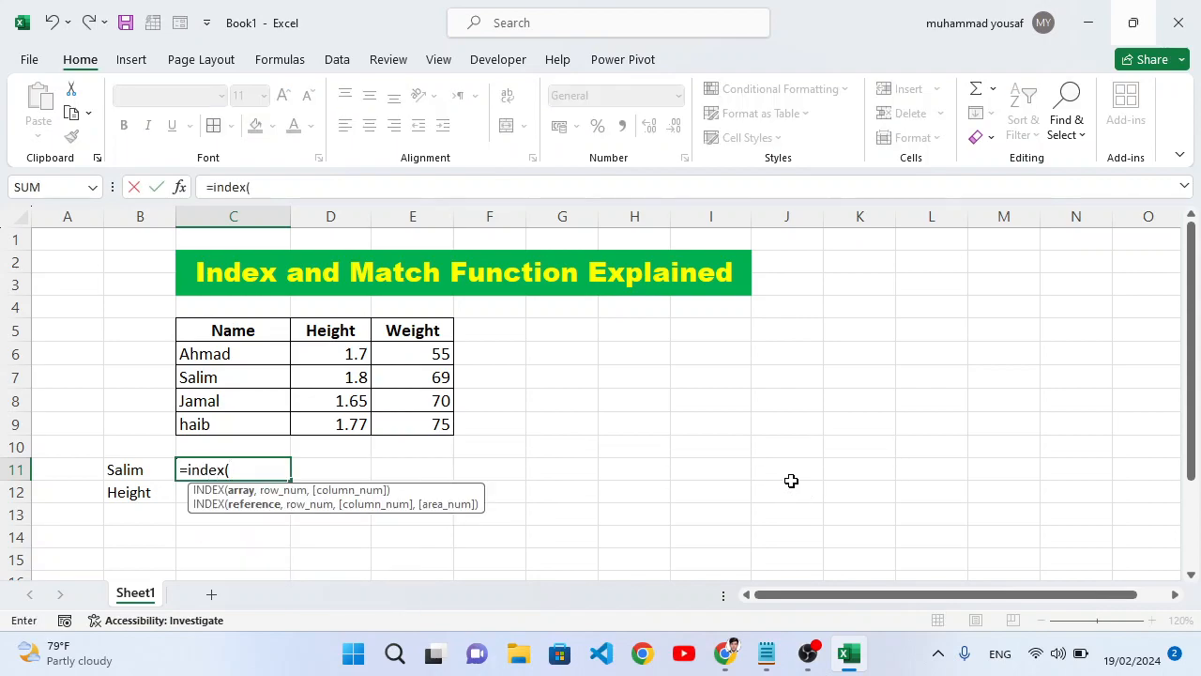
{"action": "left_click_drag", "start_coordinate": [201, 335], "coordinate": [447, 426]}
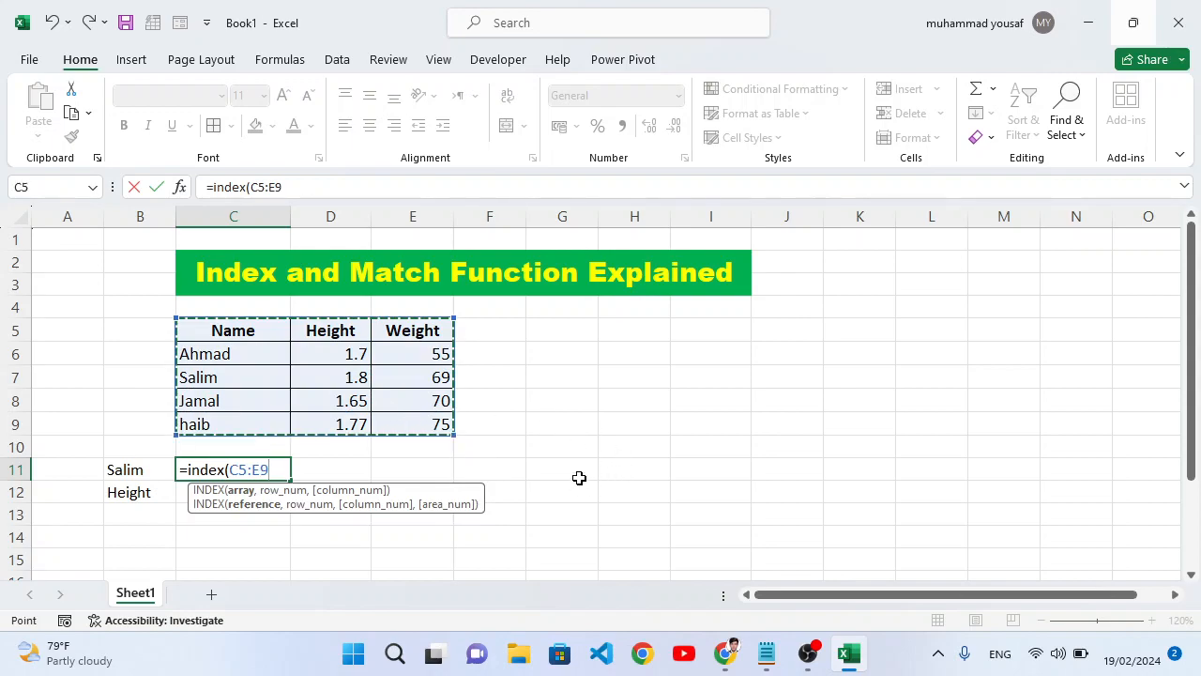
{"action": "type", "text": ","}
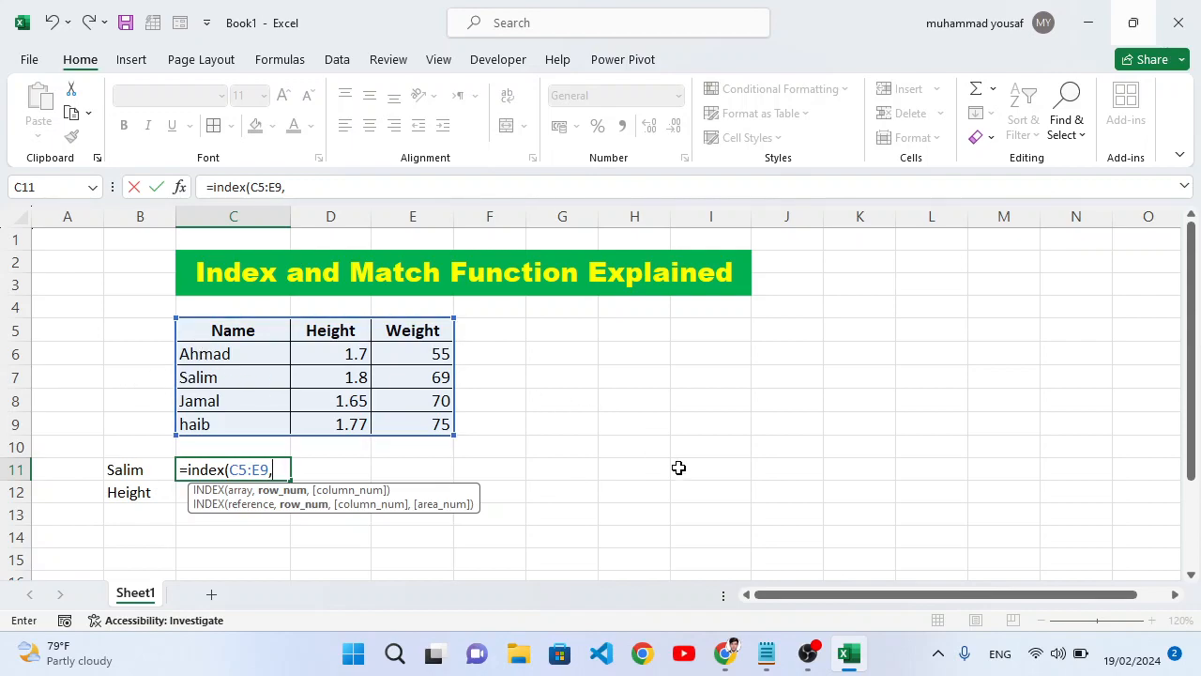
{"action": "type", "text": "3,"}
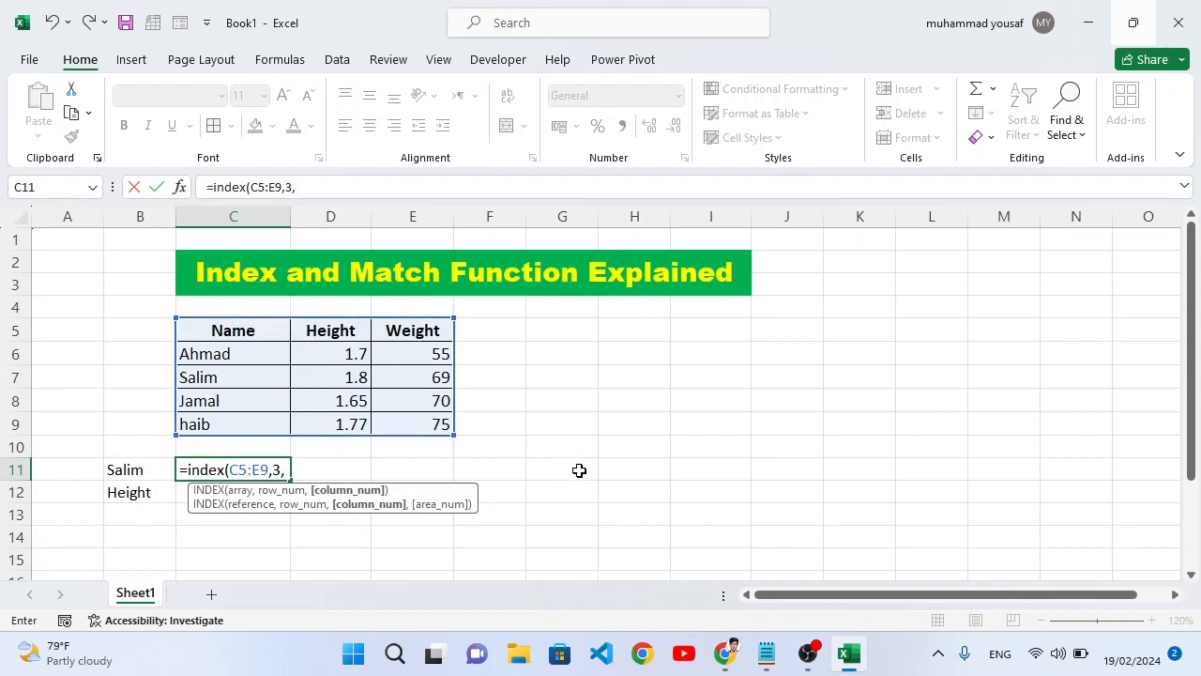
{"action": "type", "text": "2)"}
{"action": "key", "text": "Return"}
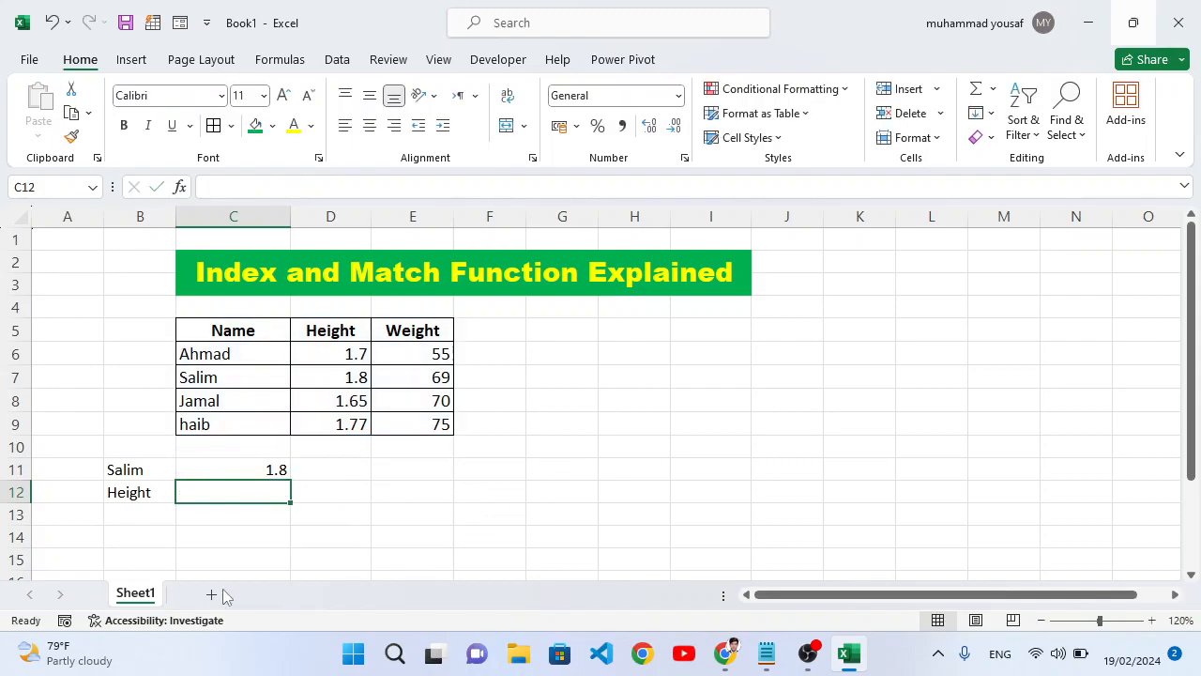
Compare the INDEX formula result in C11 with the name and height cells in row 7 of the table.
{"action": "left_click", "coordinate": [225, 469]}
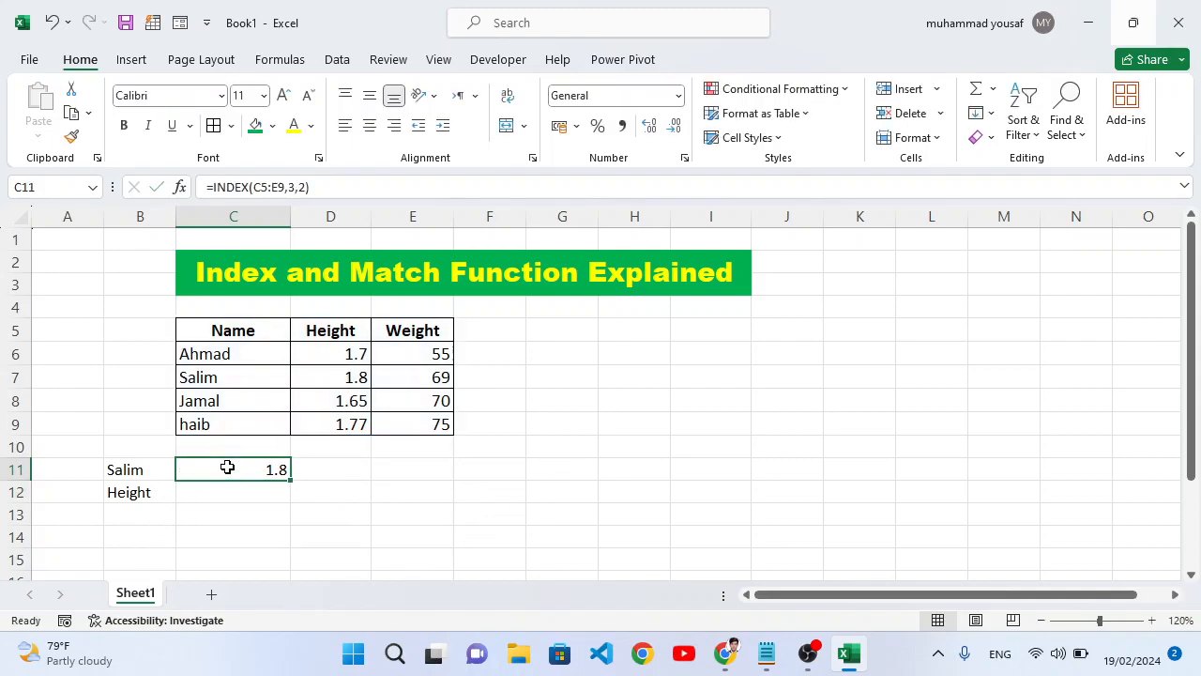
{"action": "left_click", "coordinate": [358, 378]}
{"action": "left_click", "coordinate": [250, 386]}
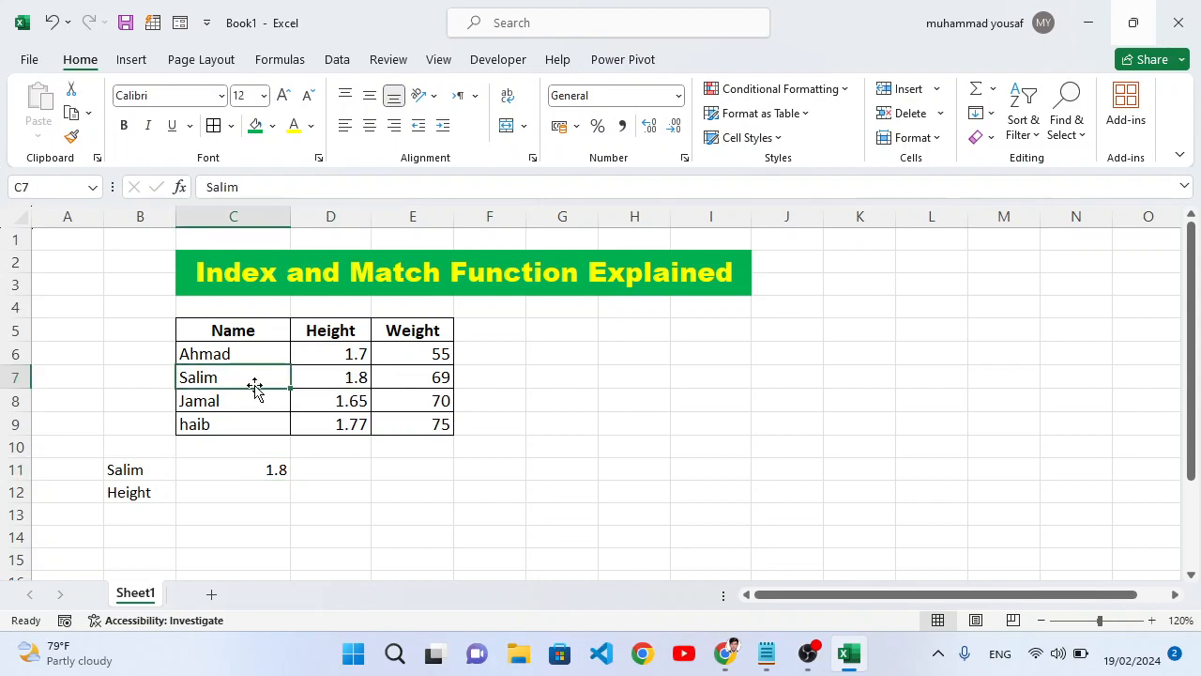
{"action": "left_click", "coordinate": [346, 385]}
{"action": "left_click", "coordinate": [271, 469]}
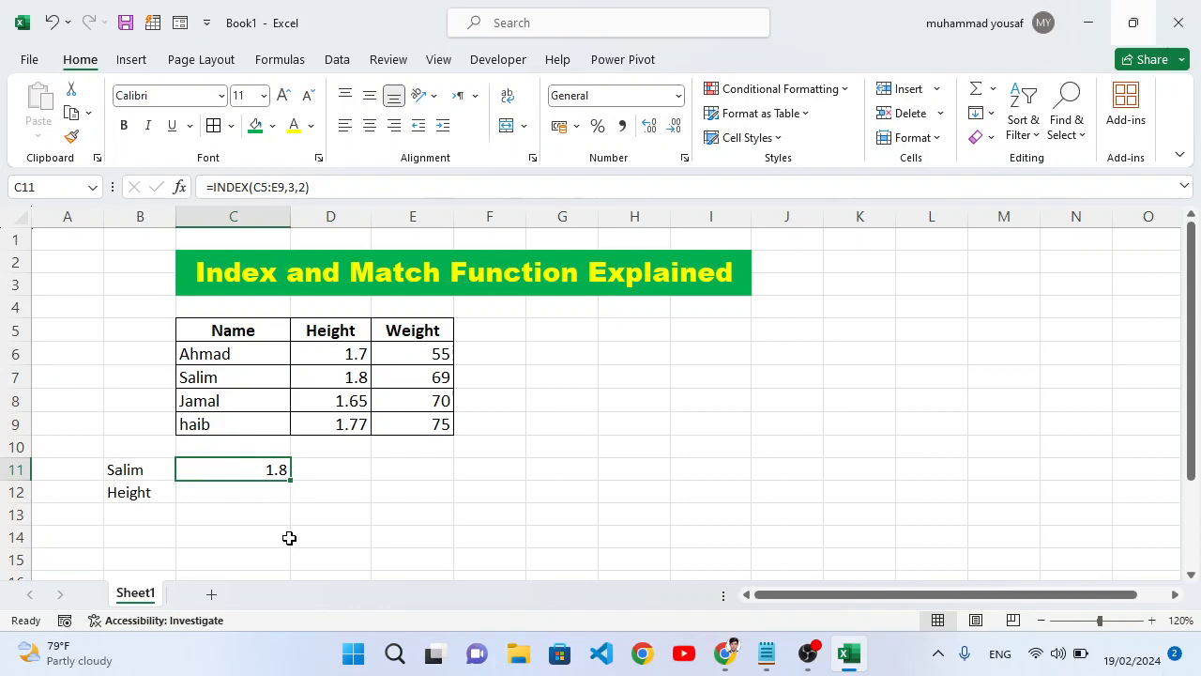
{"action": "left_click", "coordinate": [362, 512]}
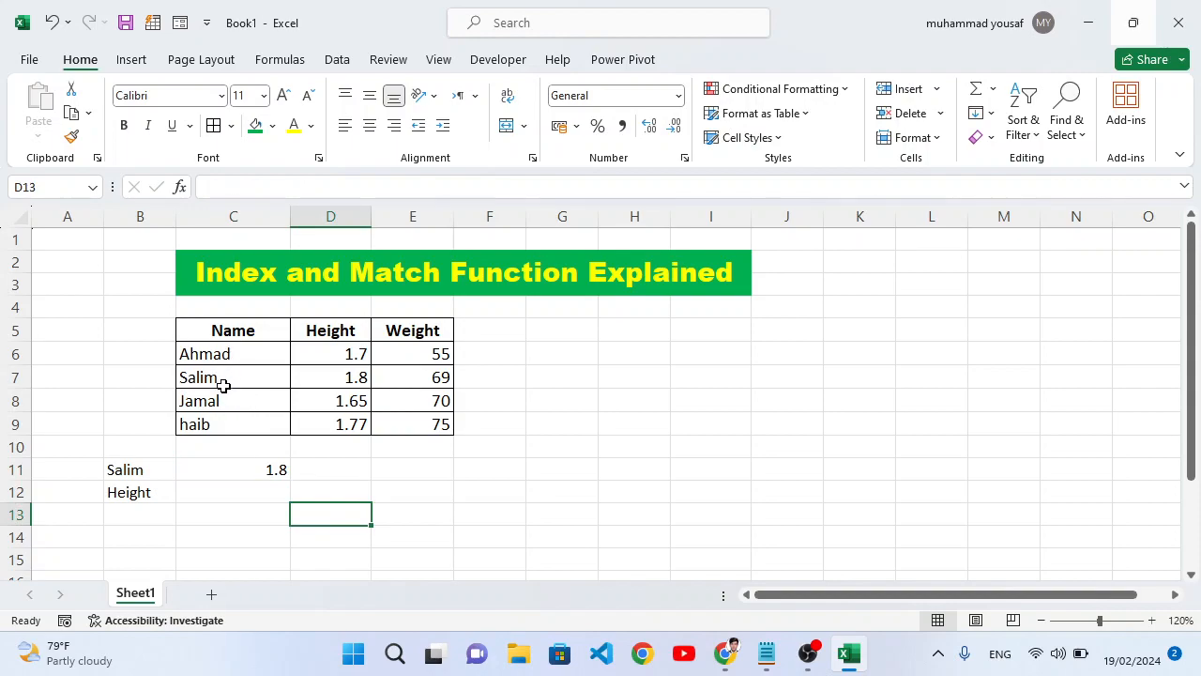
Enter the formula =MATCH(B11,C5:C9,0) in E11 to find the name's row position in the Name column.
{"action": "left_click", "coordinate": [397, 466]}
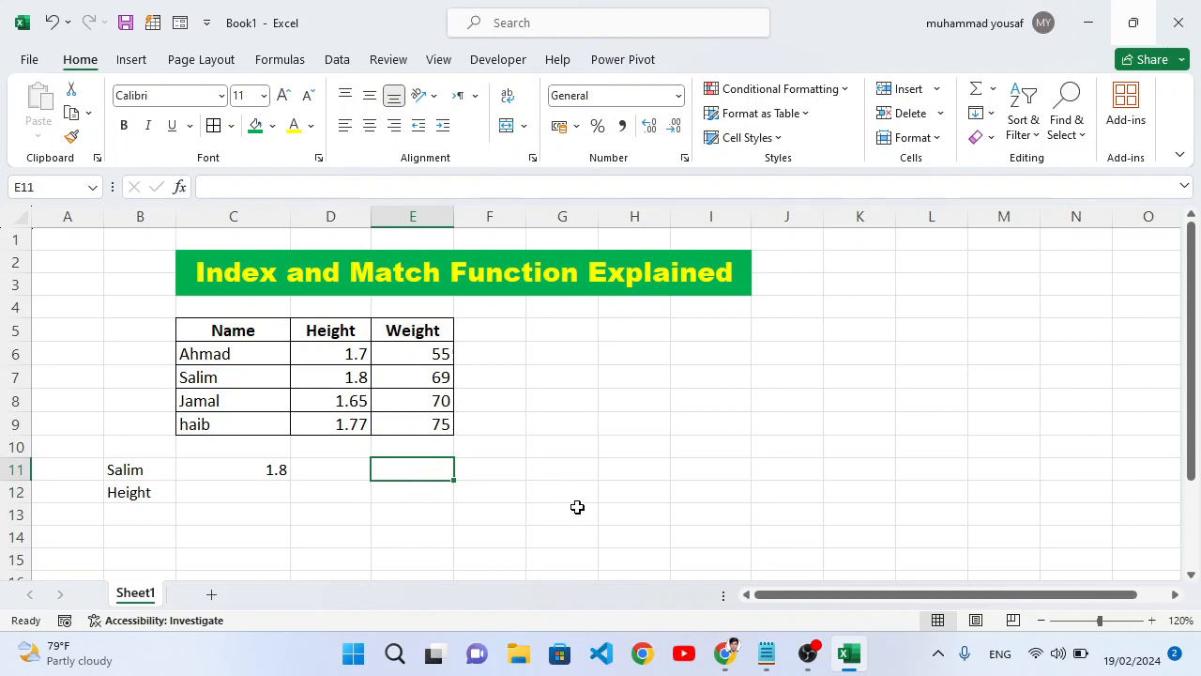
{"action": "type", "text": "=mat"}
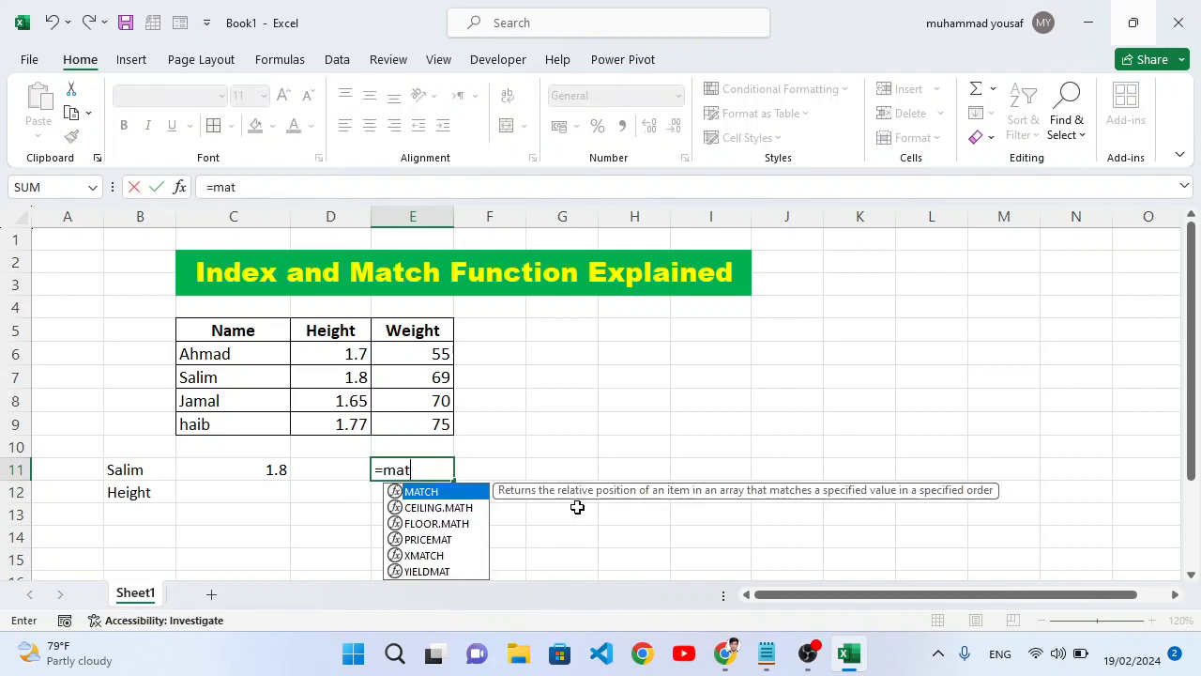
{"action": "key", "text": "Tab"}
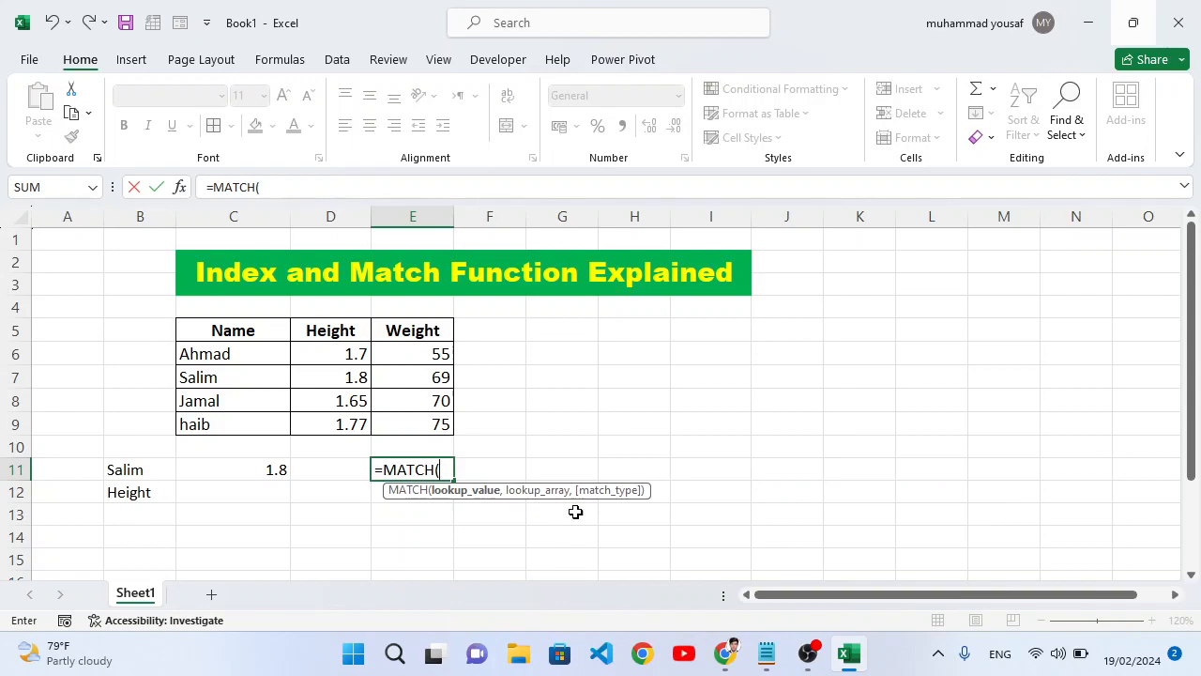
{"action": "left_click", "coordinate": [141, 473]}
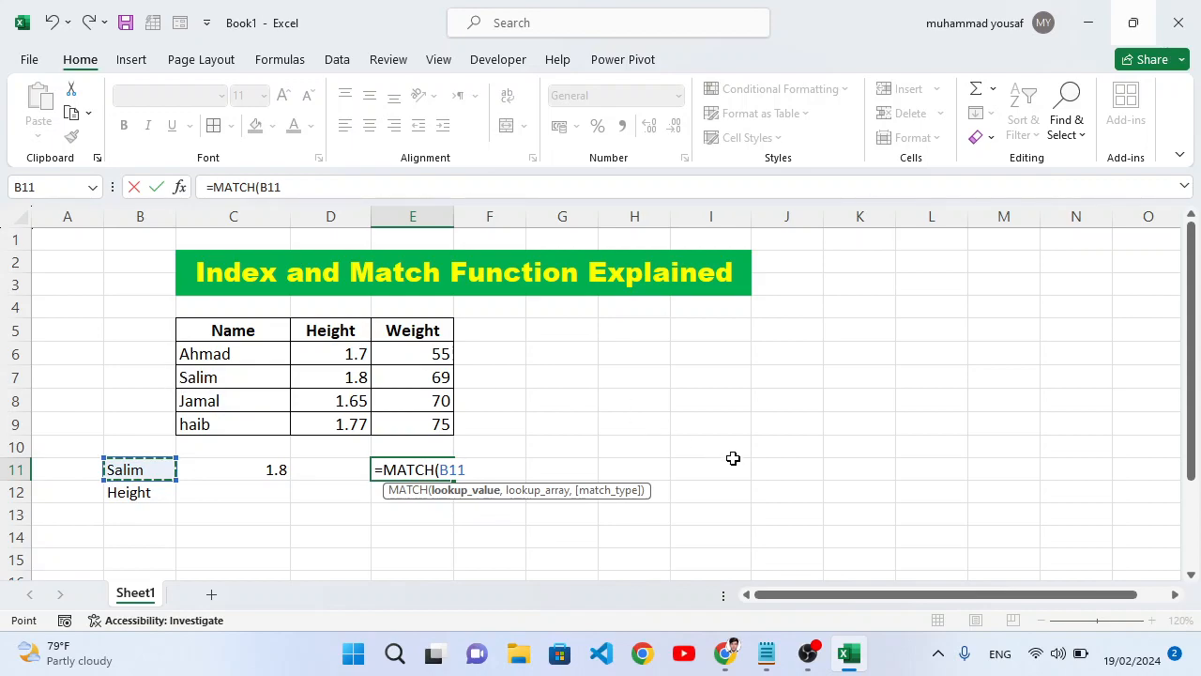
{"action": "type", "text": ","}
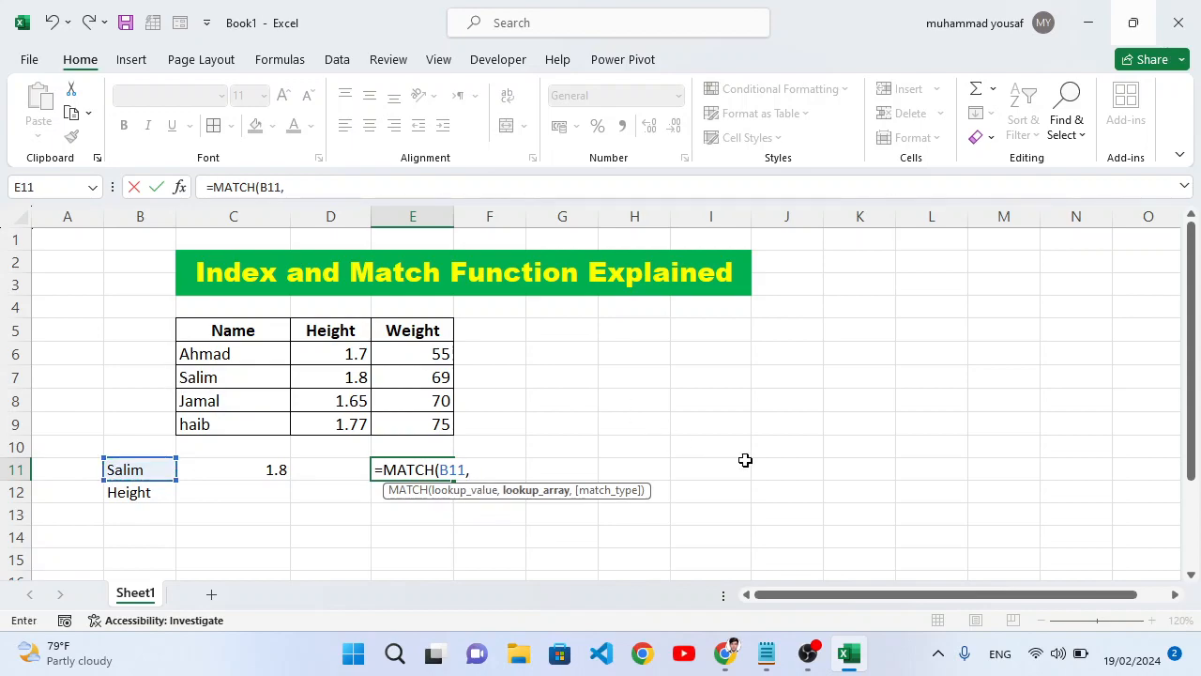
{"action": "left_click_drag", "start_coordinate": [207, 334], "coordinate": [214, 424]}
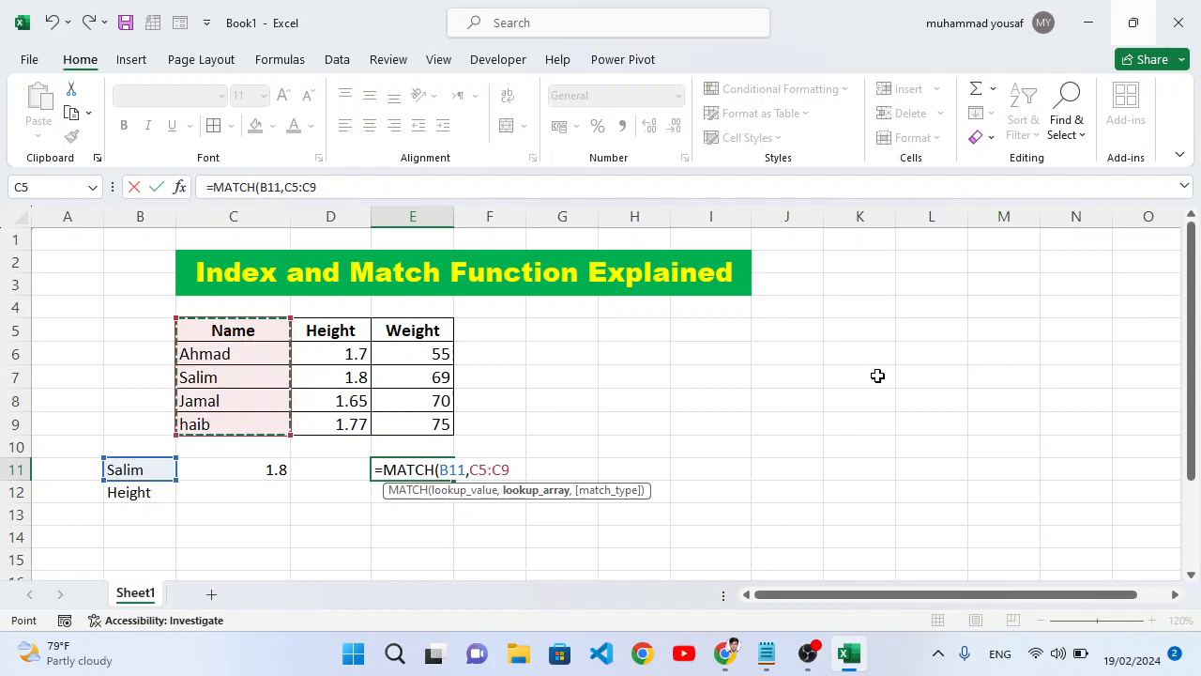
{"action": "type", "text": ",0"}
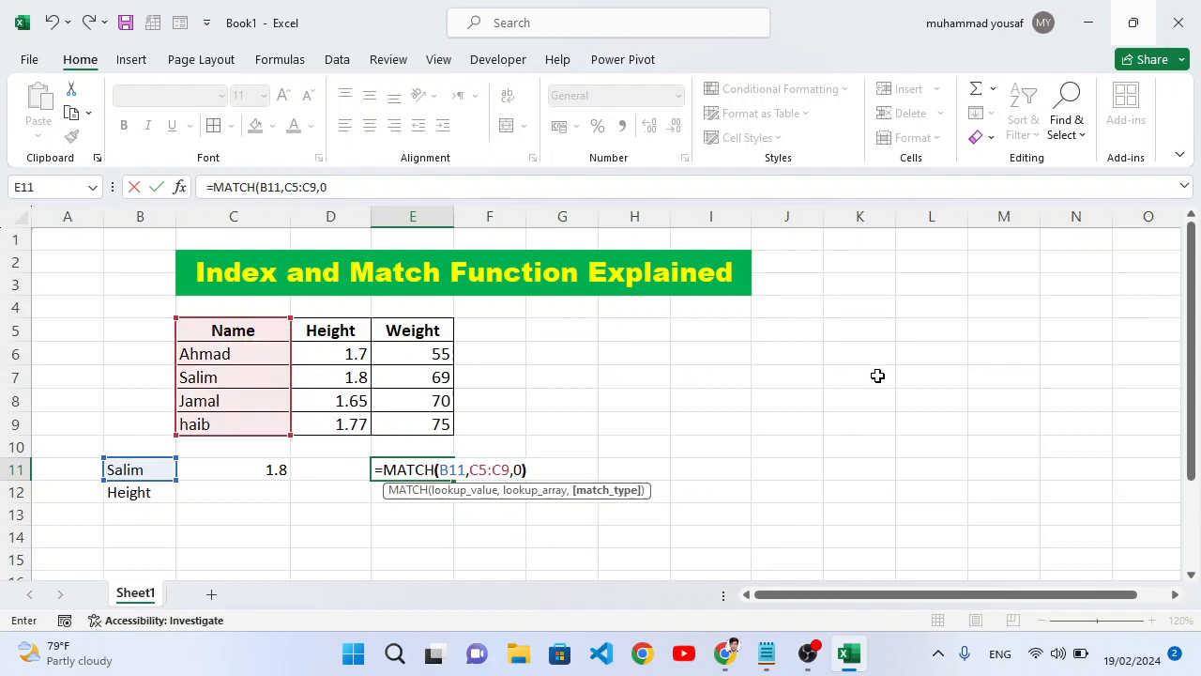
{"action": "type", "text": ")"}
{"action": "key", "text": "Return"}
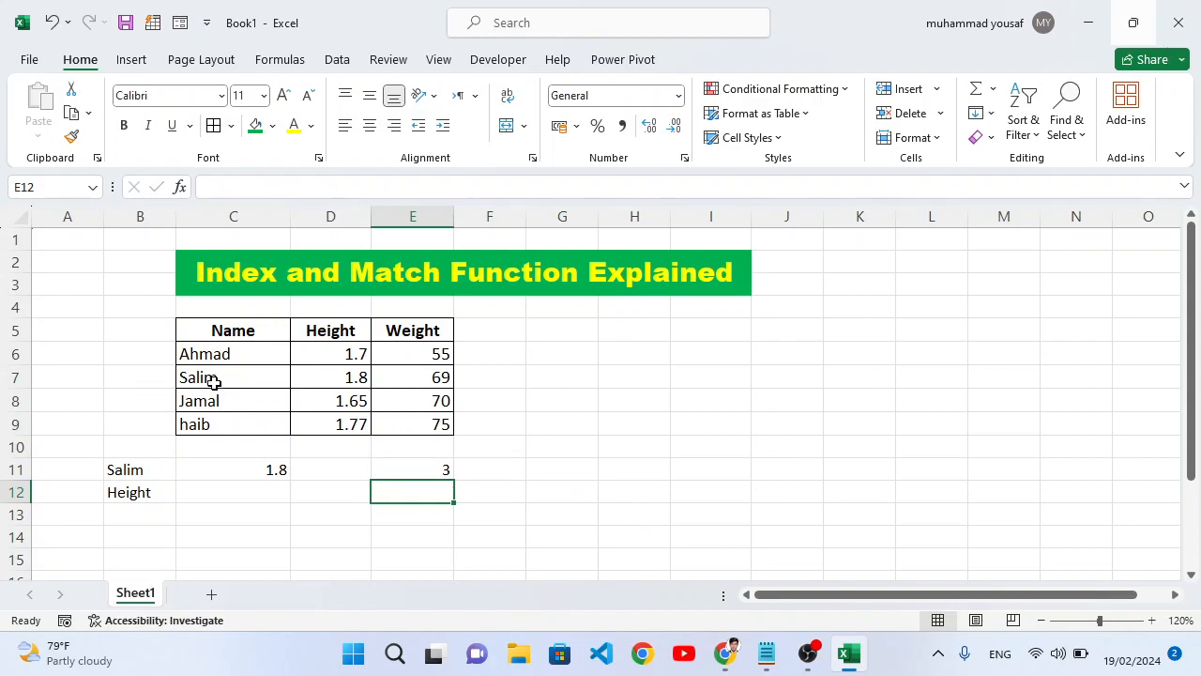
{"action": "left_click", "coordinate": [141, 377]}
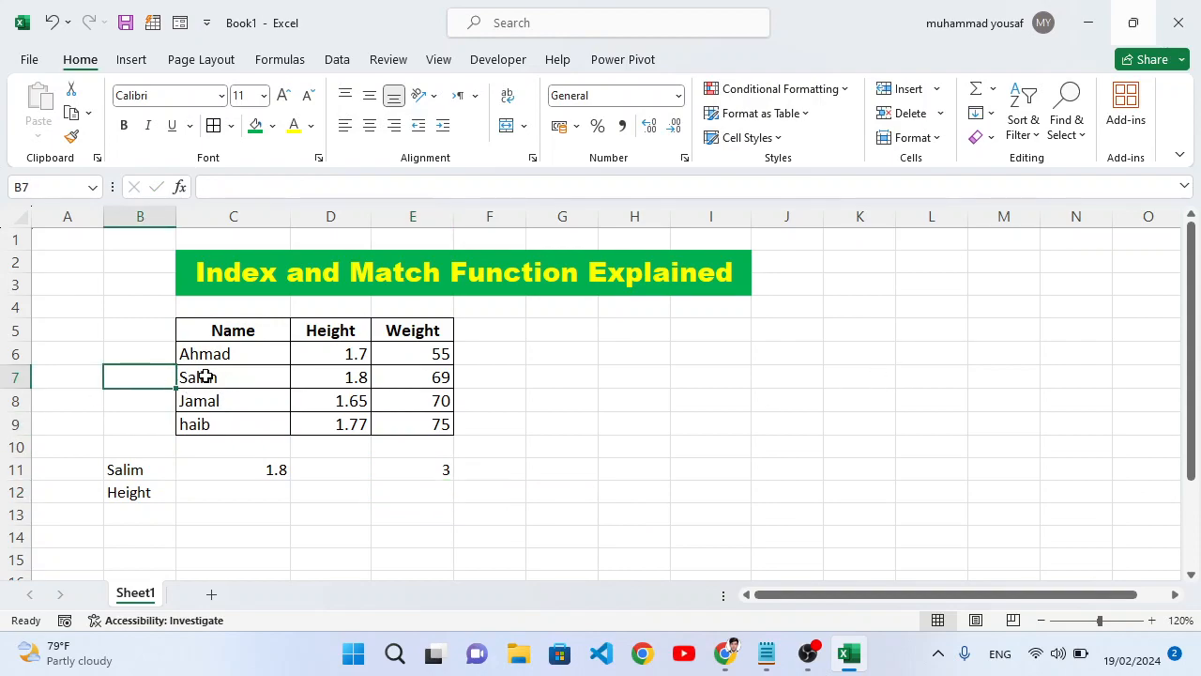
{"action": "left_click", "coordinate": [207, 377]}
{"action": "left_click", "coordinate": [411, 495]}
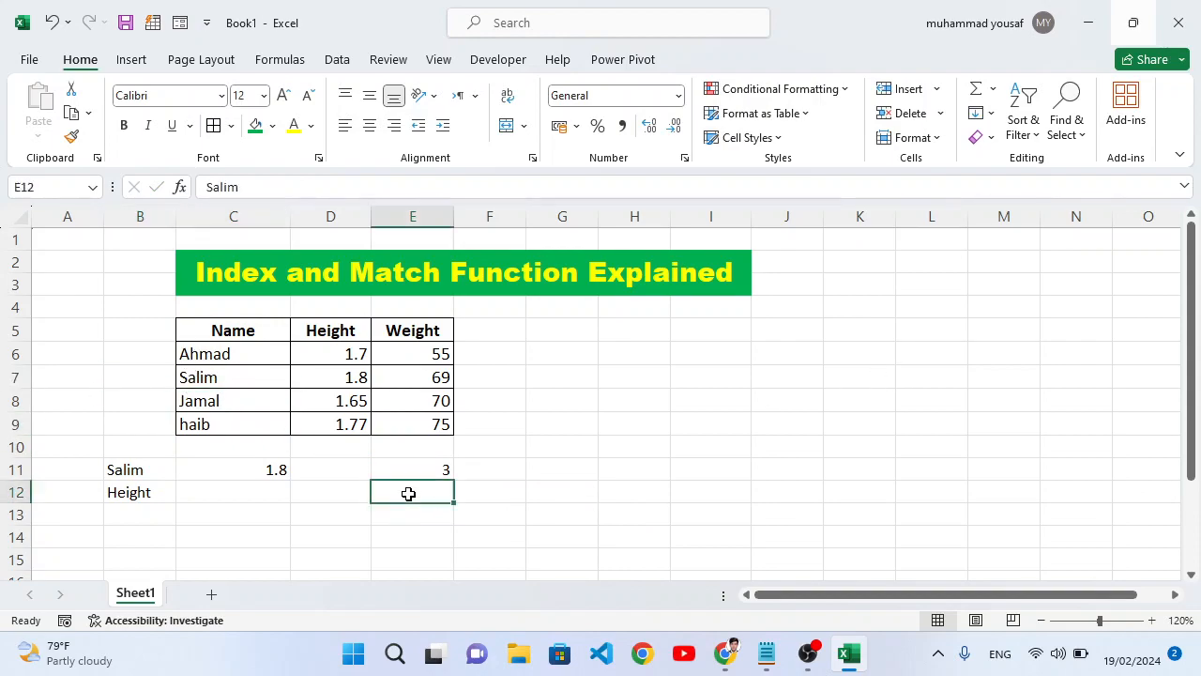
{"action": "left_click", "coordinate": [349, 379]}
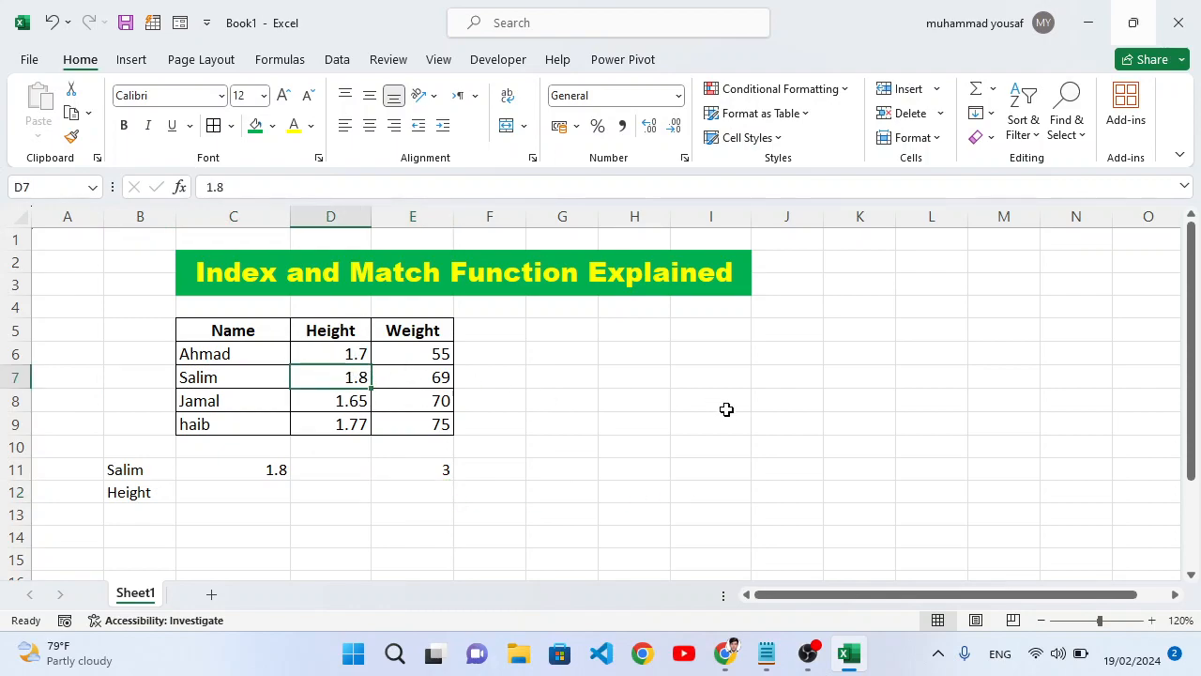
Enter the formula =MATCH(B12,C5:E5,0) in E12 to find the Height label's column position in the header row.
{"action": "left_click", "coordinate": [416, 496]}
{"action": "type", "text": "="}
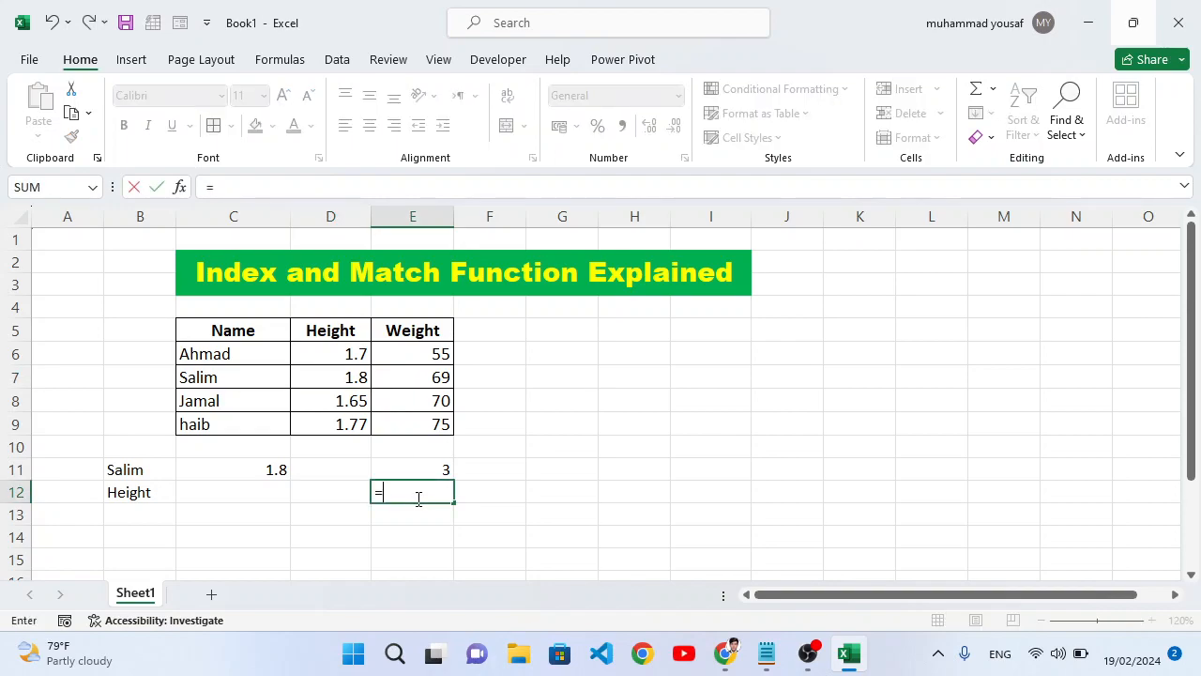
{"action": "type", "text": "mat"}
{"action": "key", "text": "Tab"}
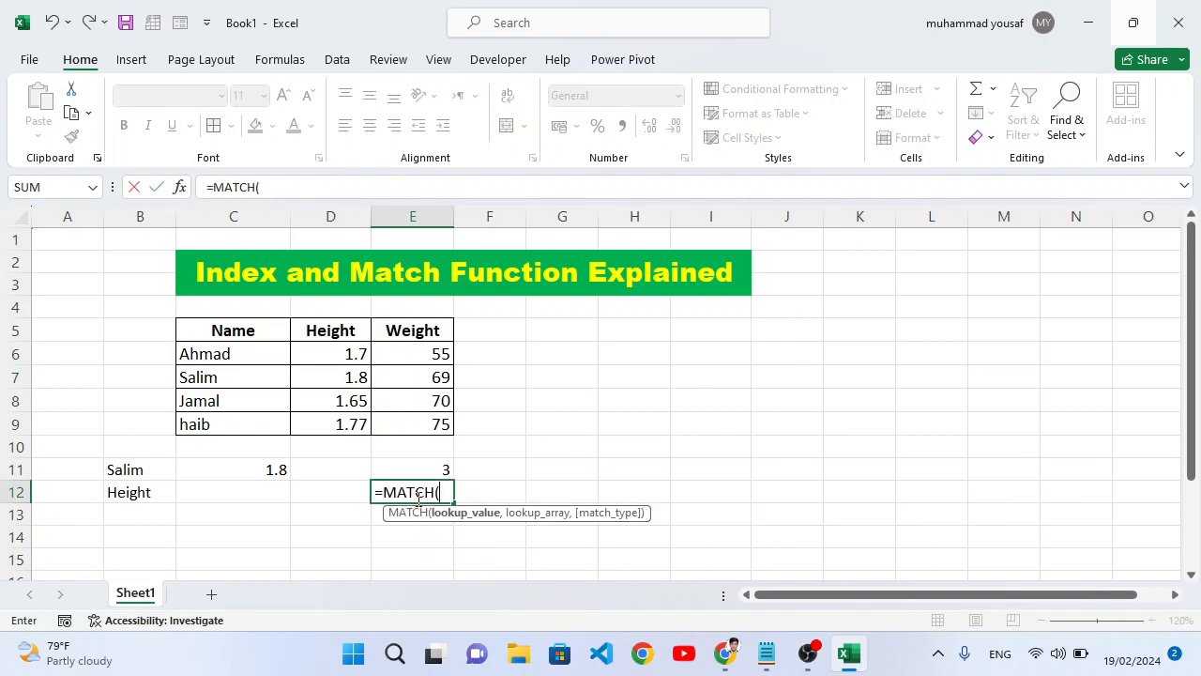
{"action": "left_click", "coordinate": [141, 494]}
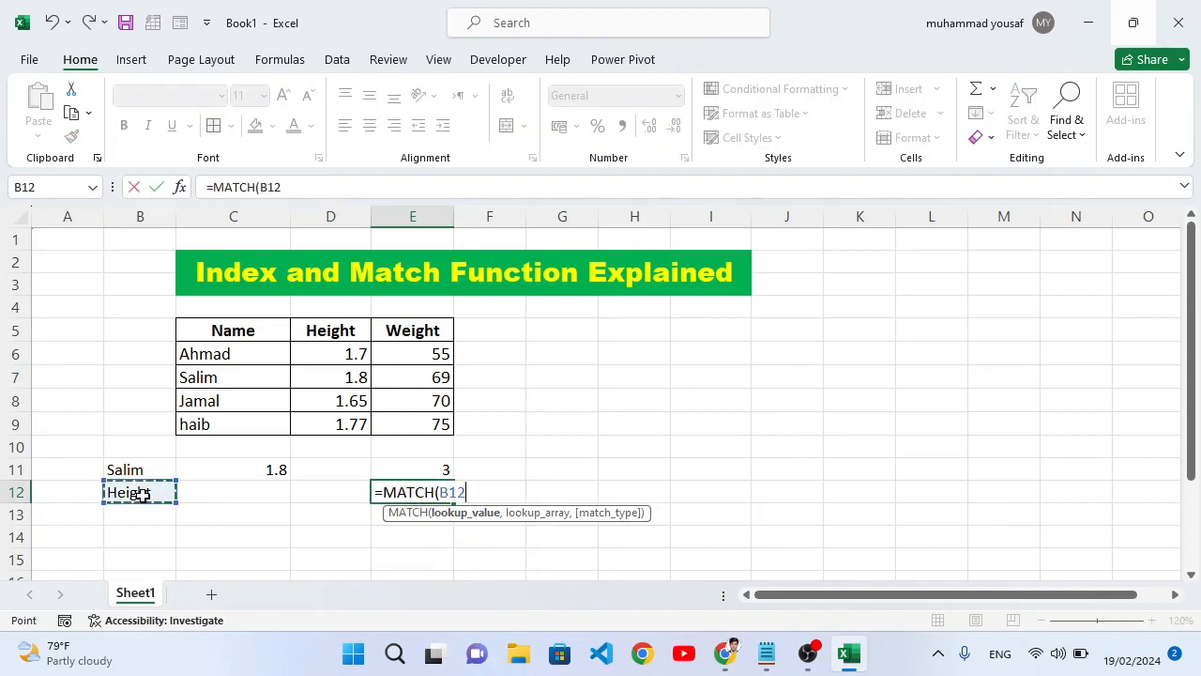
{"action": "type", "text": ","}
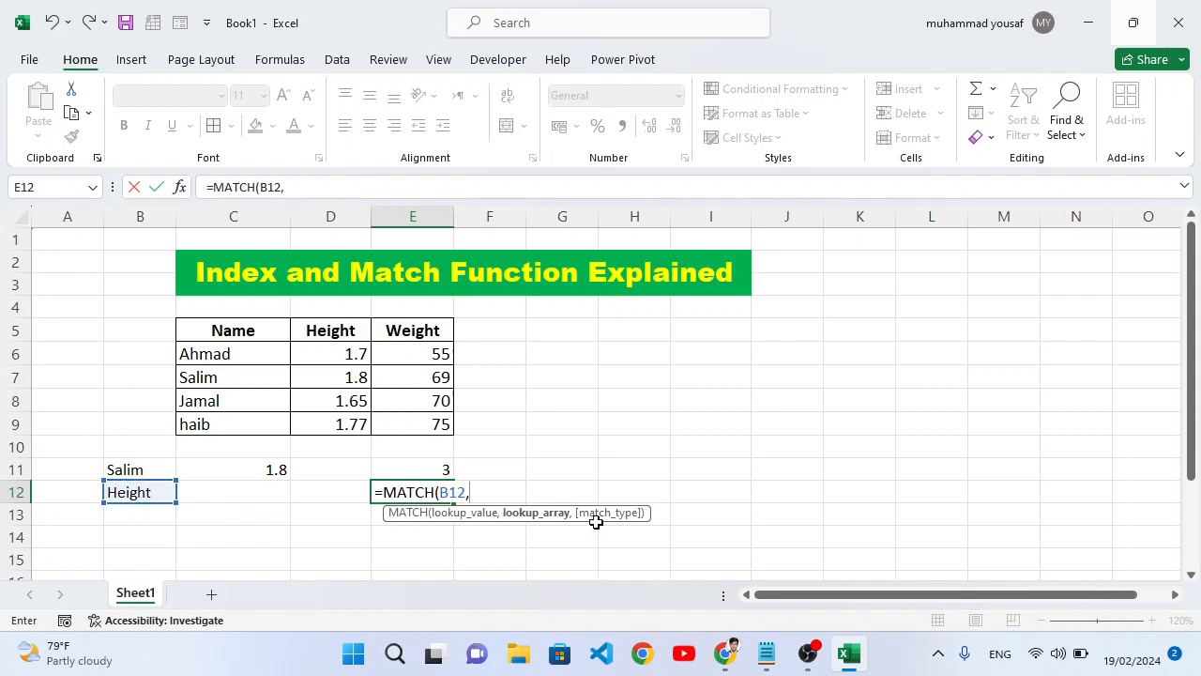
{"action": "left_click_drag", "start_coordinate": [250, 333], "coordinate": [423, 330]}
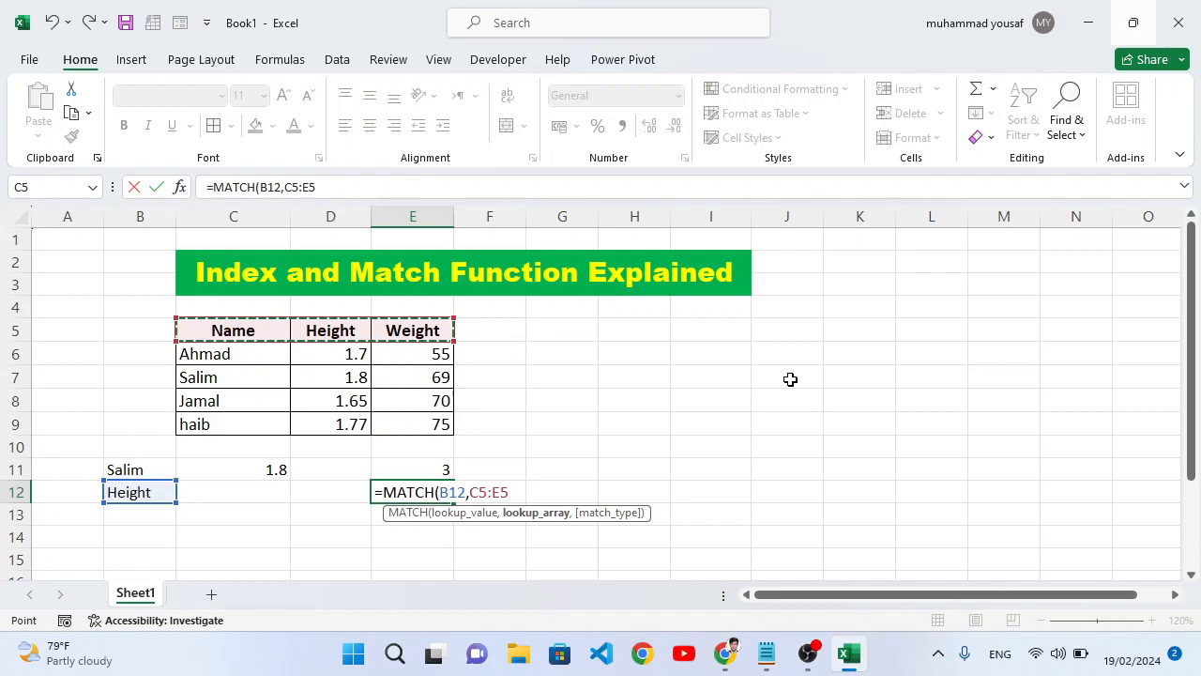
{"action": "type", "text": ",0)"}
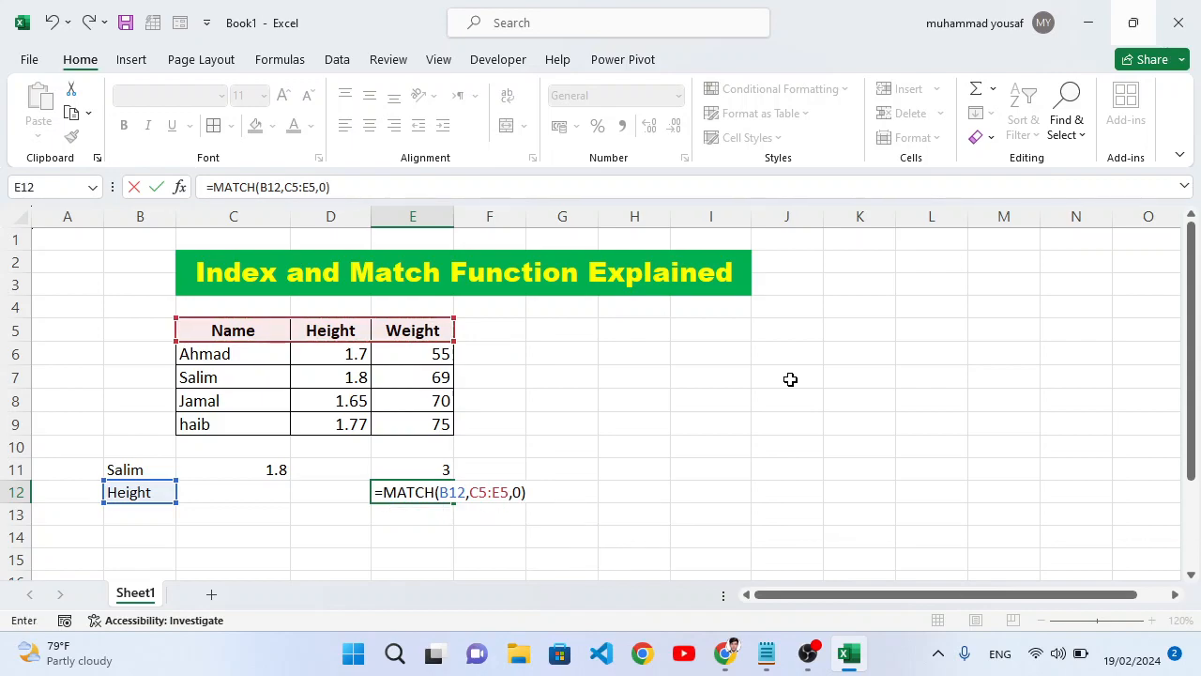
{"action": "key", "text": "Return"}
{"action": "left_click", "coordinate": [329, 336]}
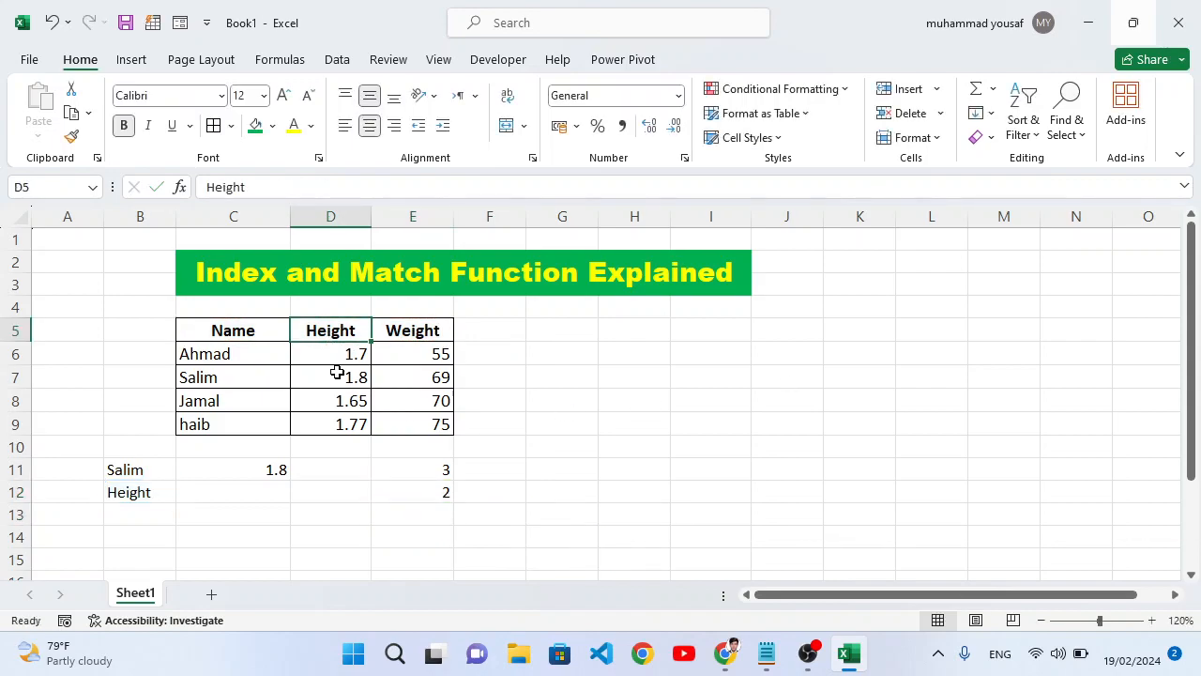
{"action": "left_click", "coordinate": [403, 499]}
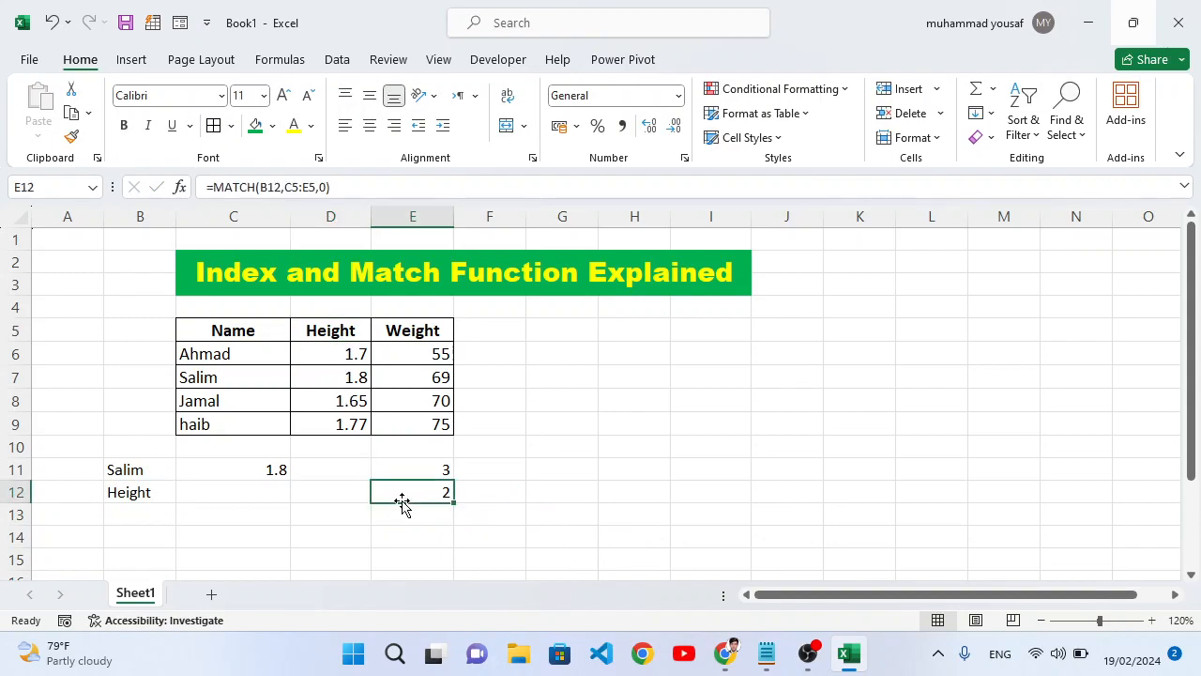
Clear the contents of C11:E12 to remove the separate INDEX and MATCH formulas.
{"action": "left_click_drag", "start_coordinate": [269, 465], "coordinate": [396, 492]}
{"action": "key", "text": "Delete"}
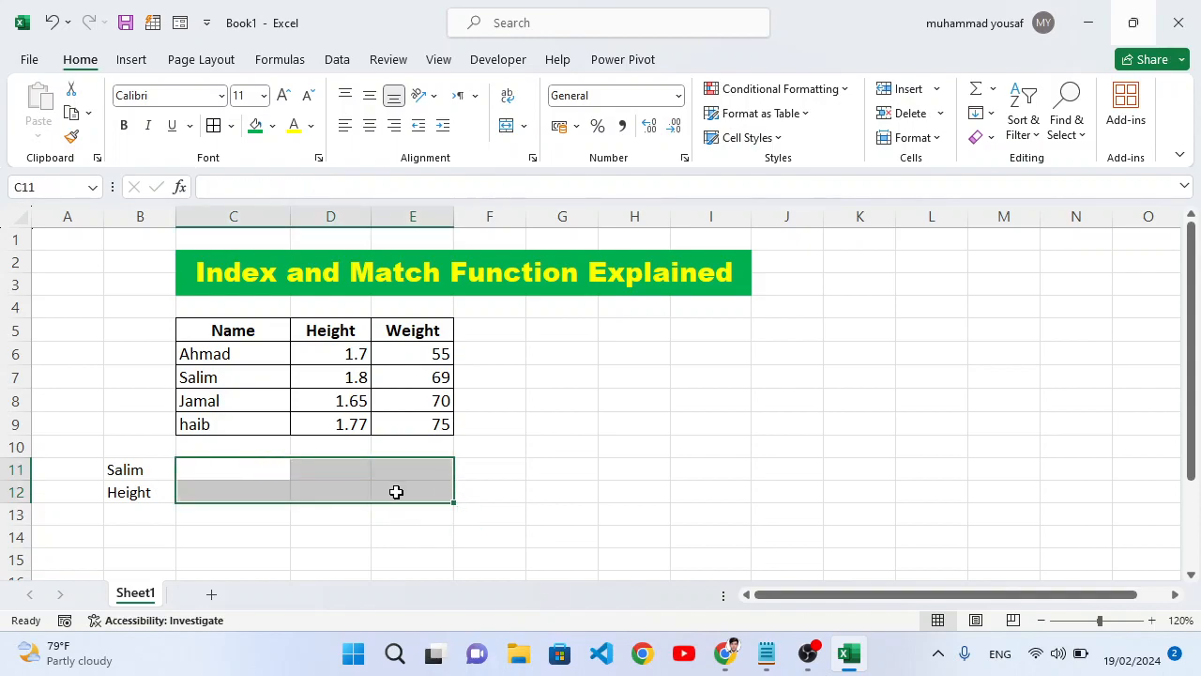
{"action": "left_click", "coordinate": [437, 524]}
Begin an INDEX formula in C11 with array C5:E9 and MATCH(B11,C5:C9,0) as its row number.
{"action": "left_click", "coordinate": [261, 475]}
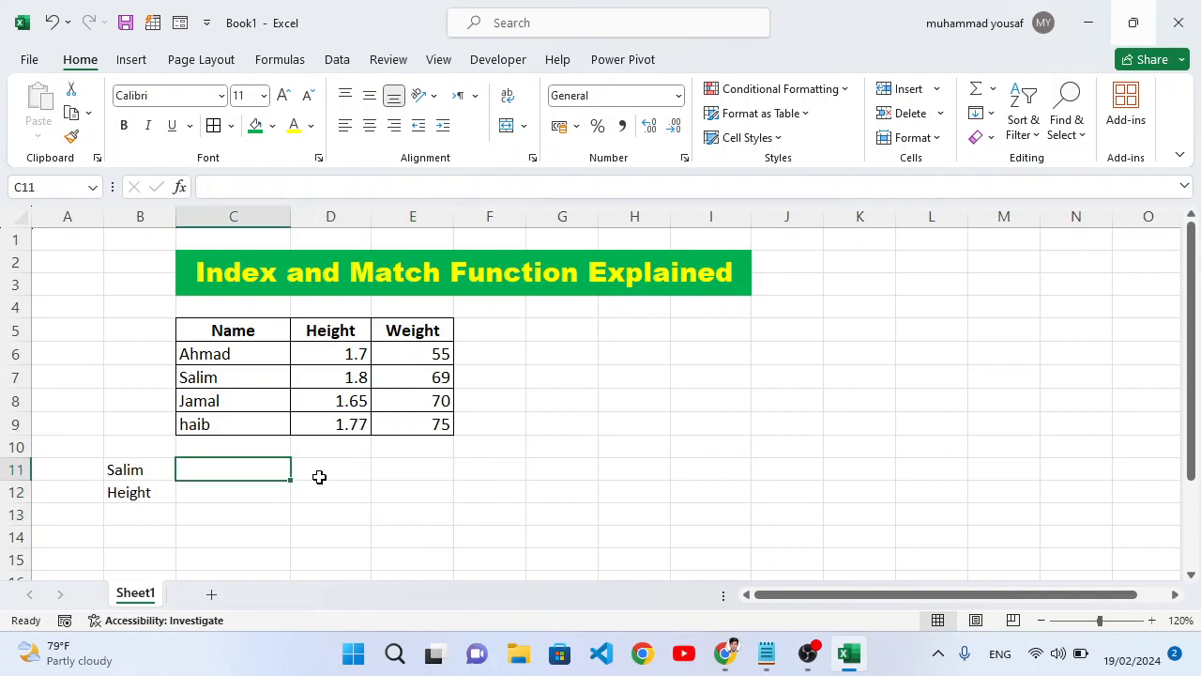
{"action": "type", "text": "=inde"}
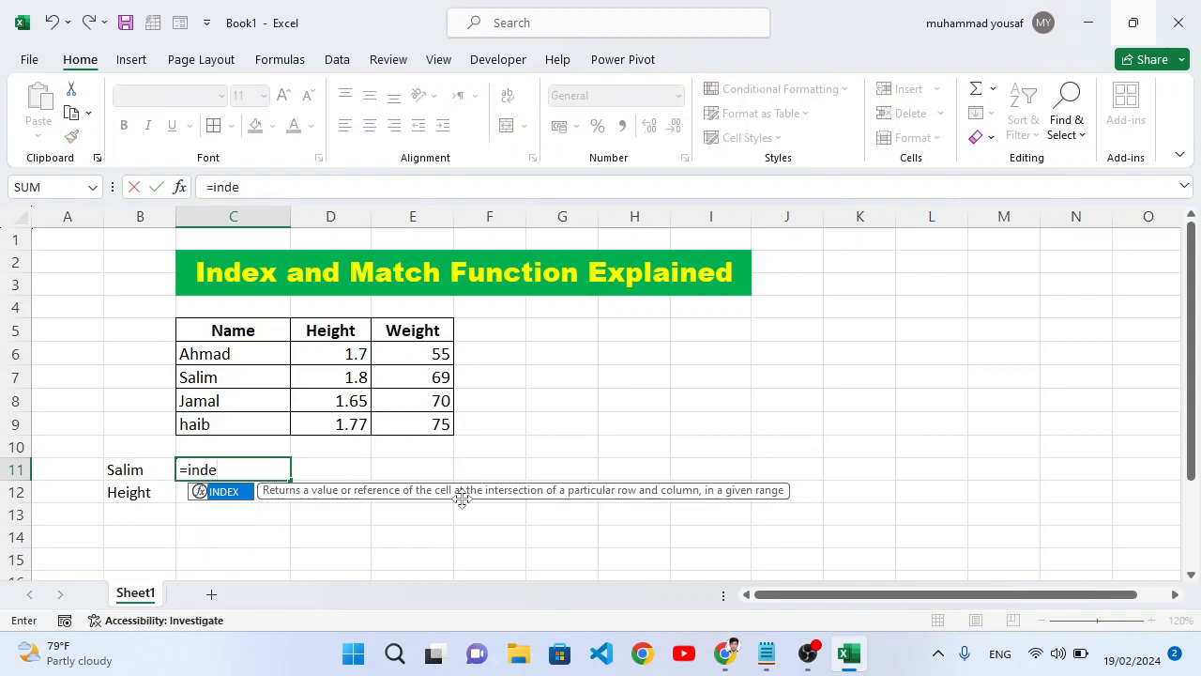
{"action": "key", "text": "Tab"}
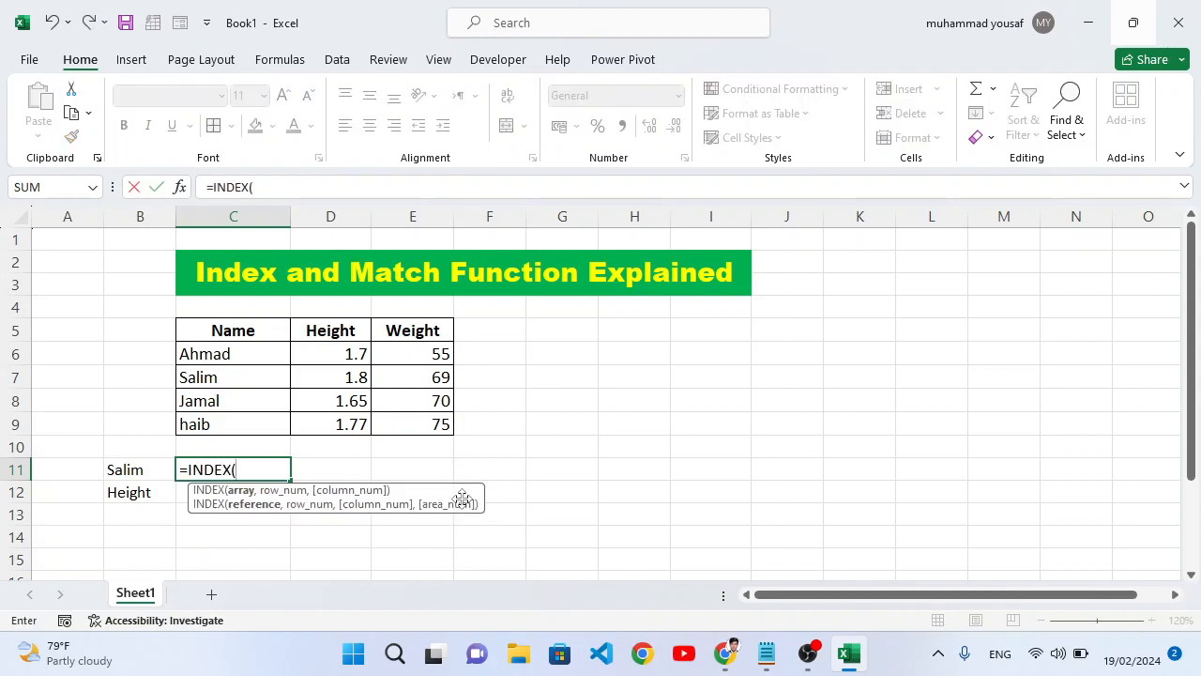
{"action": "left_click_drag", "start_coordinate": [199, 332], "coordinate": [420, 420]}
{"action": "type", "text": ","}
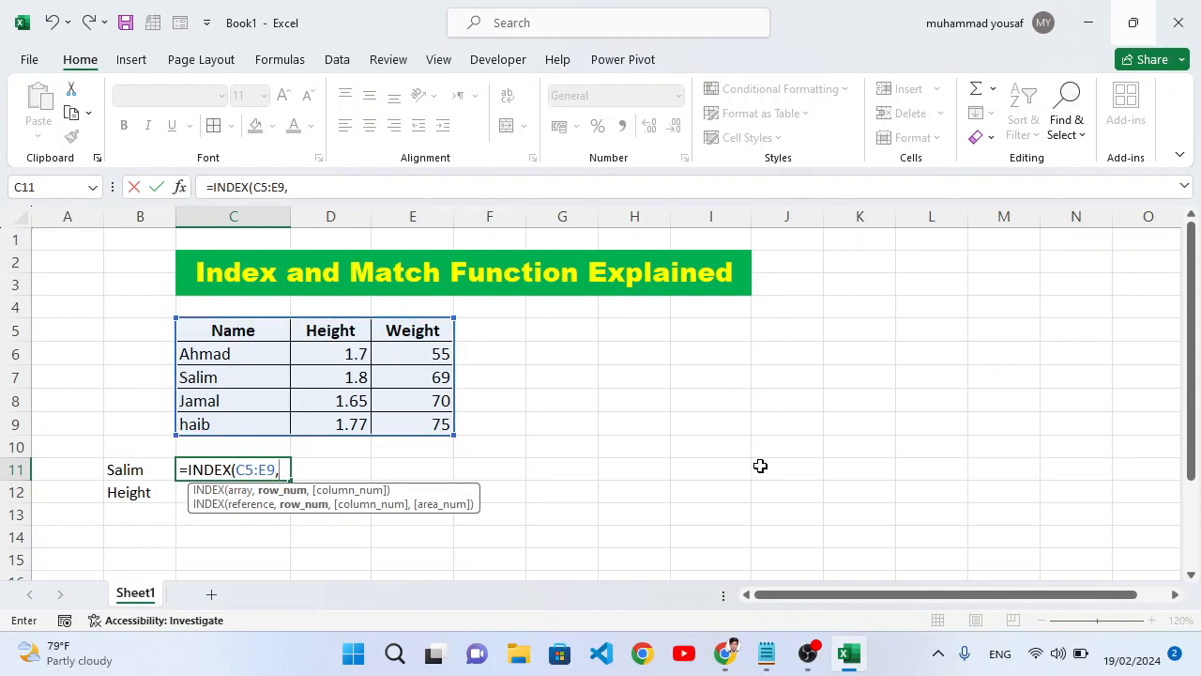
{"action": "type", "text": "match("}
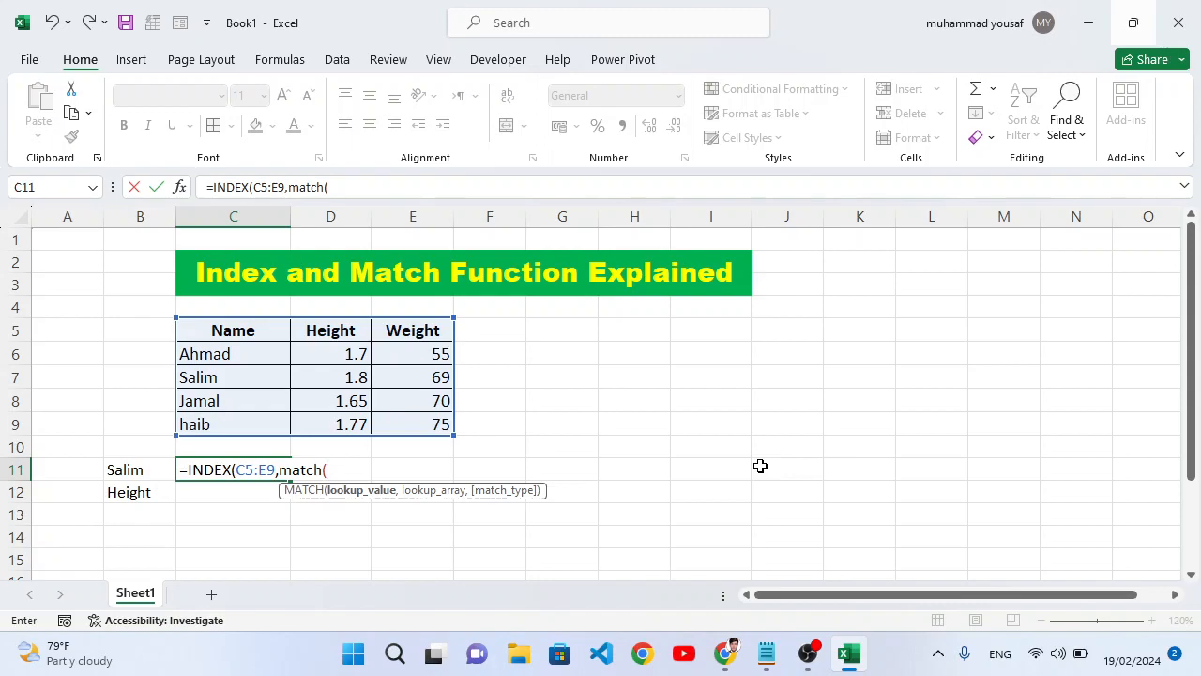
{"action": "left_click", "coordinate": [134, 472]}
{"action": "type", "text": ","}
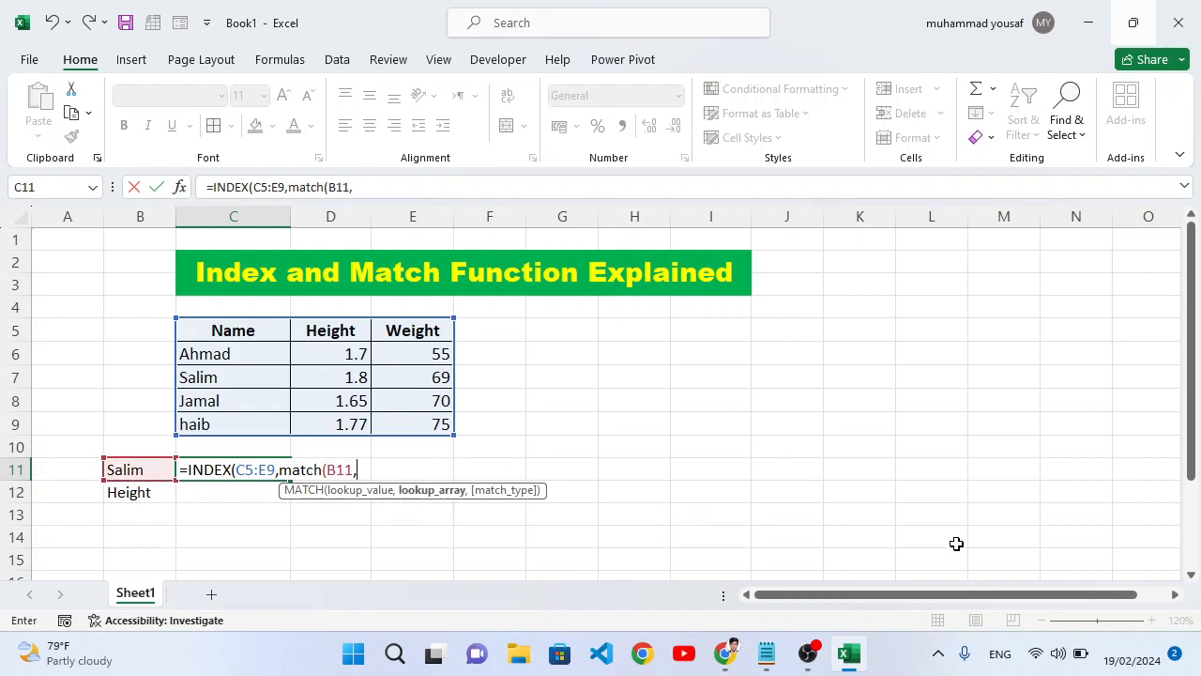
{"action": "left_click", "coordinate": [223, 338]}
{"action": "left_click_drag", "start_coordinate": [220, 352], "coordinate": [228, 423]}
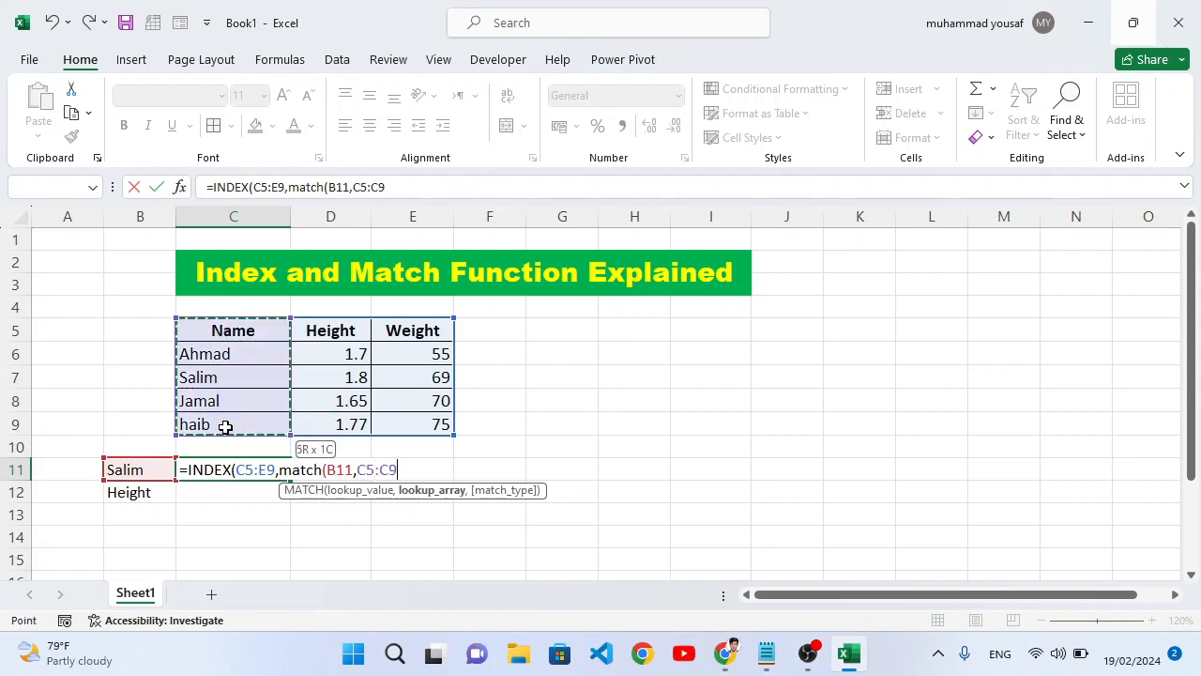
{"action": "type", "text": ",0),"}
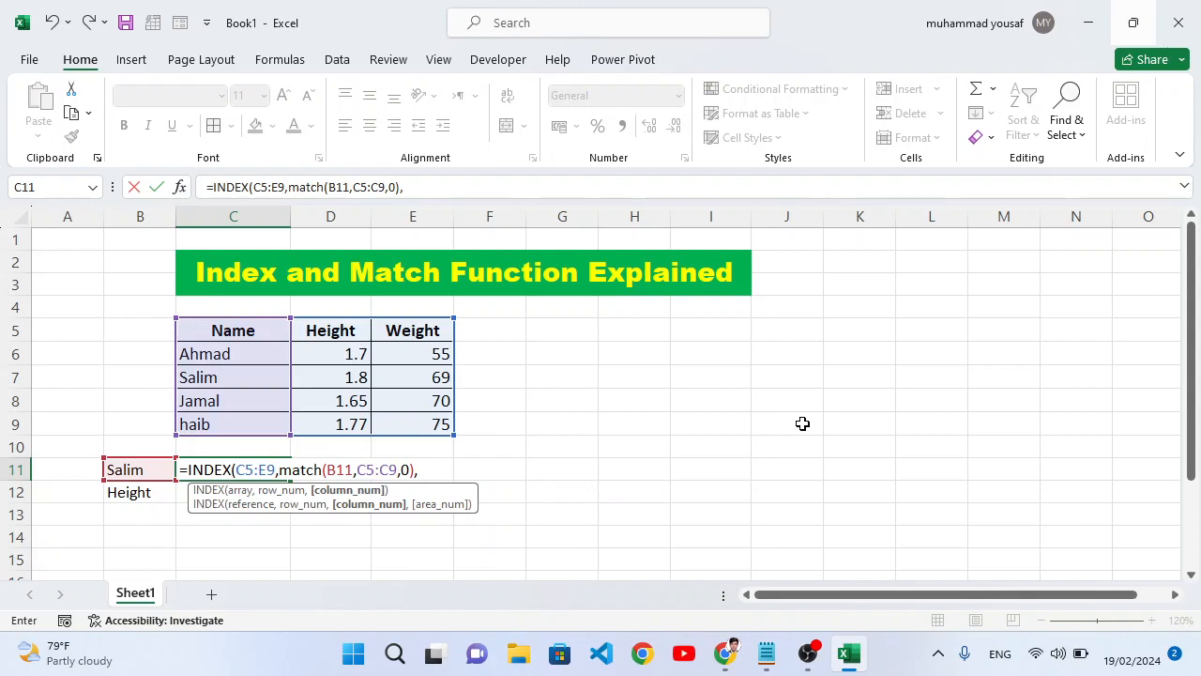
Complete the INDEX formula in C11 with MATCH(B12,C5:E5,0) as its column number.
{"action": "type", "text": "match("}
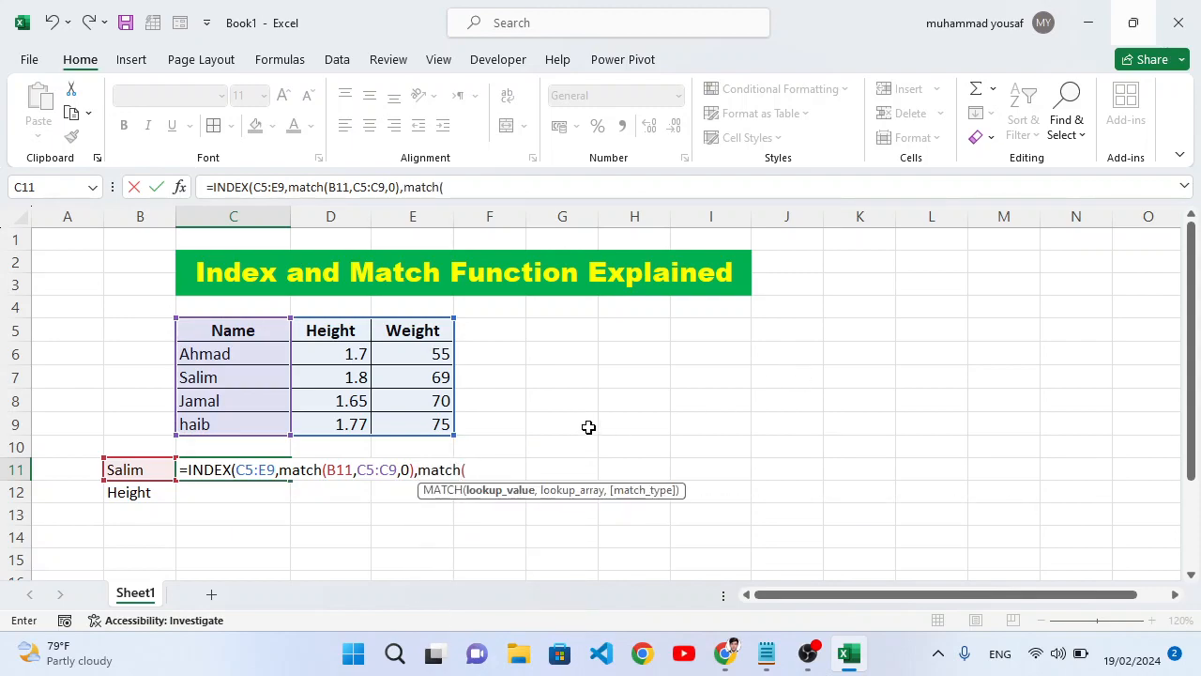
{"action": "left_click", "coordinate": [138, 495]}
{"action": "type", "text": ","}
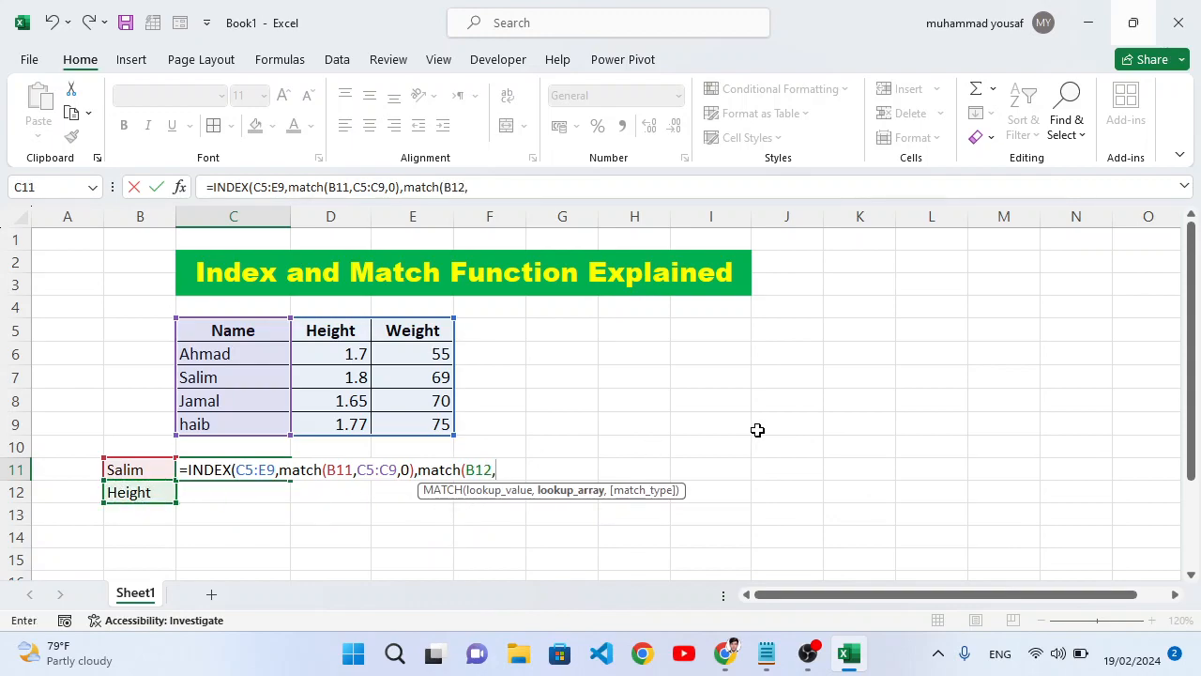
{"action": "left_click_drag", "start_coordinate": [246, 329], "coordinate": [419, 335]}
{"action": "type", "text": ",0))"}
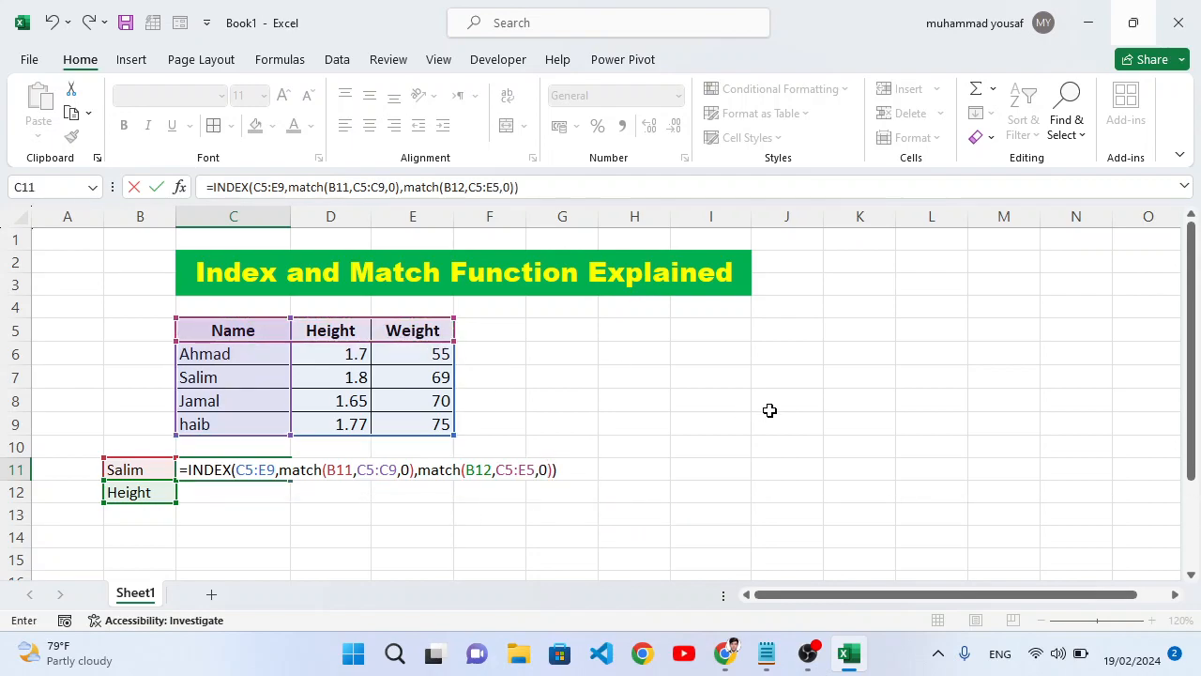
{"action": "key", "text": "Return"}
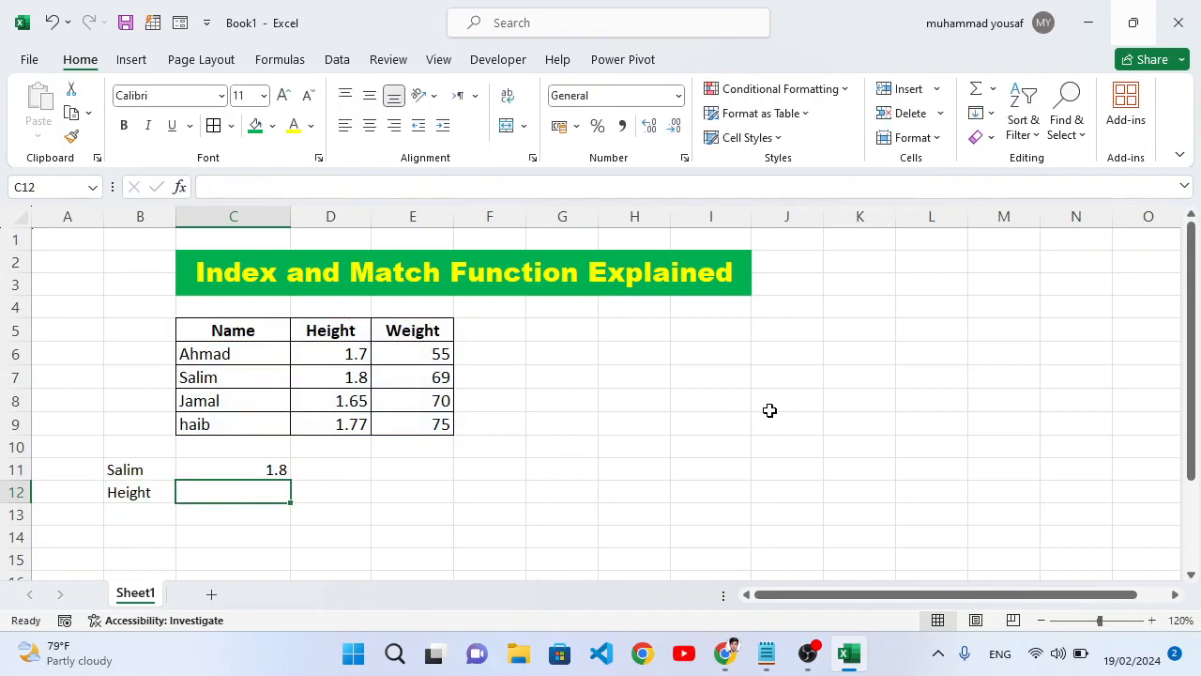
{"action": "left_click", "coordinate": [267, 473]}
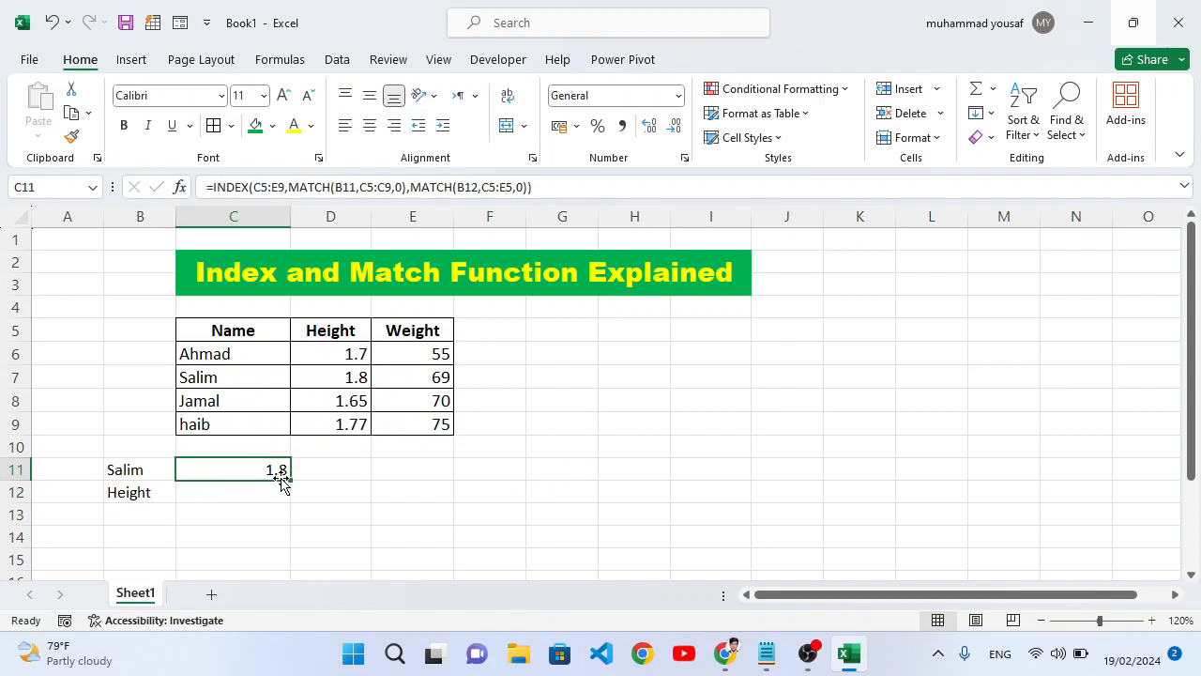
Replace the lookup name in B11 with the name from the table's third data row.
{"action": "left_click", "coordinate": [156, 478]}
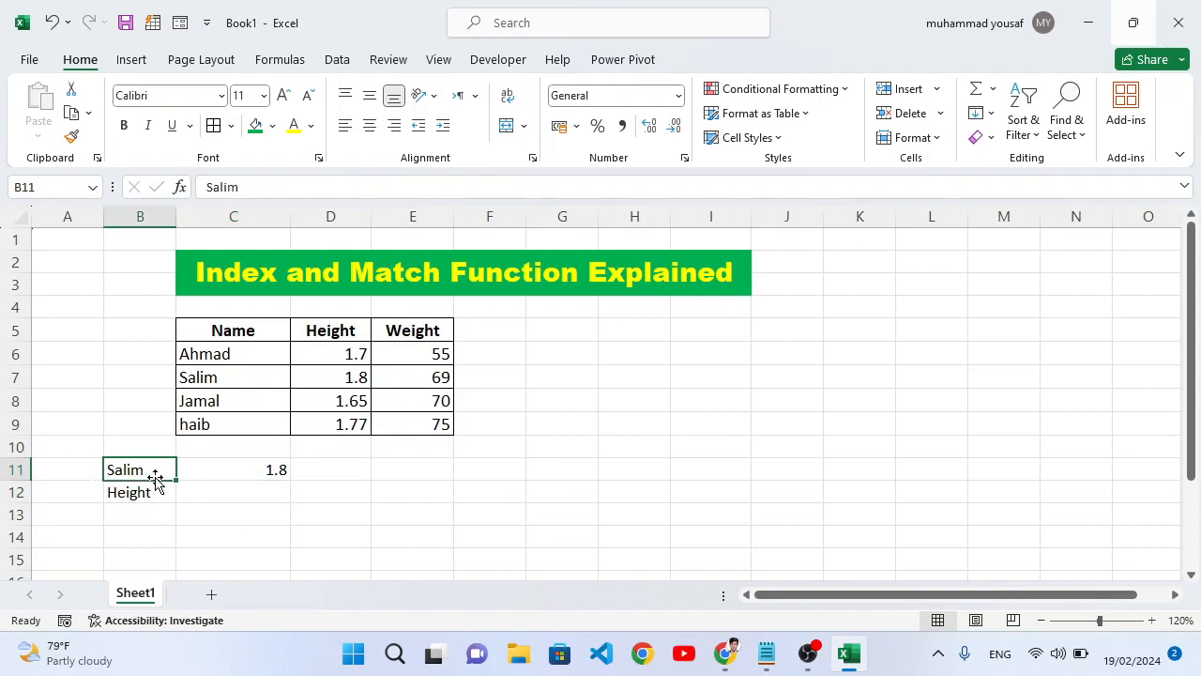
{"action": "type", "text": "Jama"}
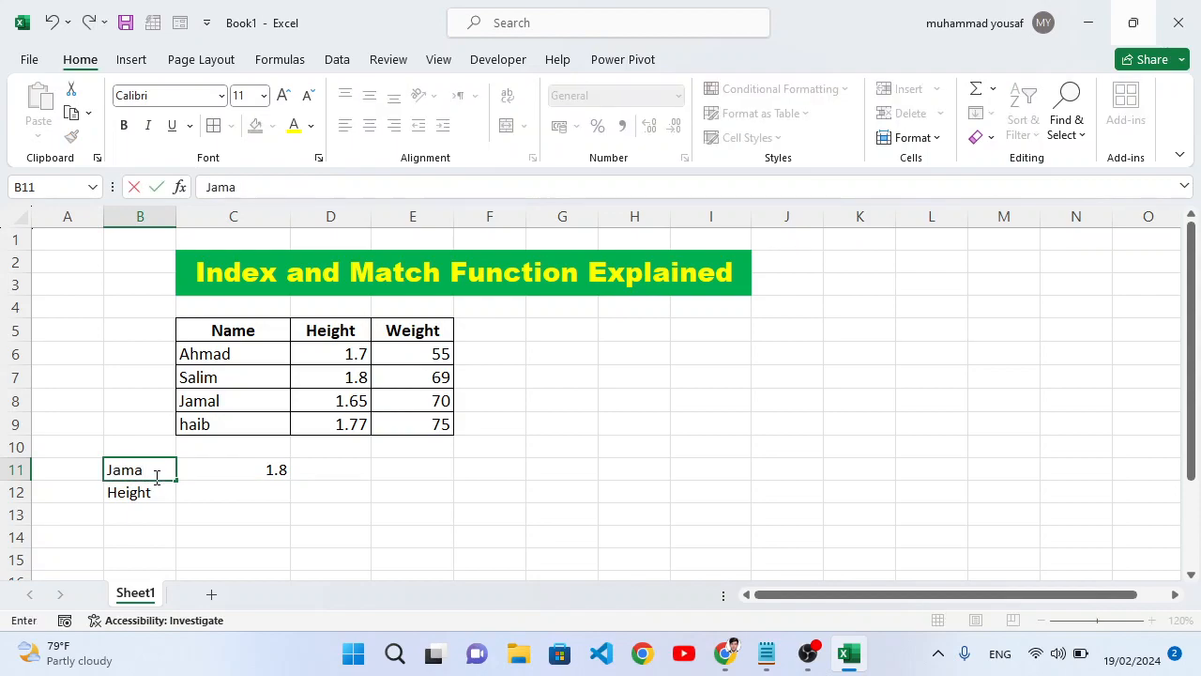
{"action": "type", "text": "l"}
{"action": "key", "text": "Return"}
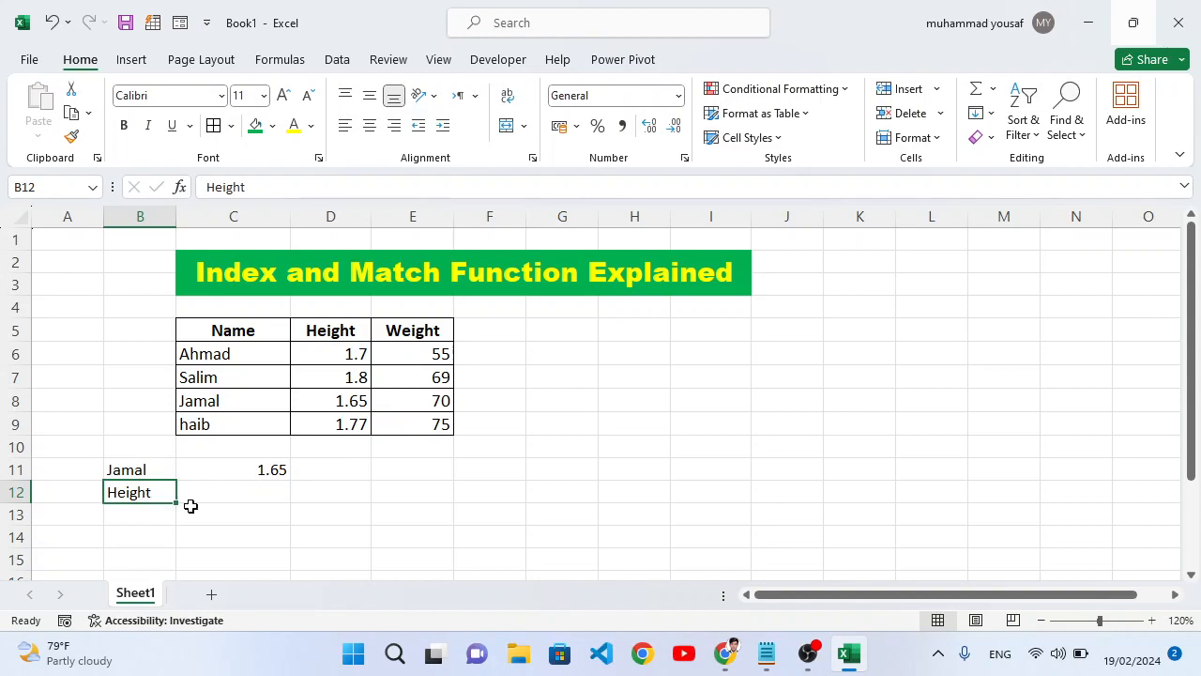
Change the label in B12 to Weight and check the combined formula's result in C11.
{"action": "key", "text": "Escape"}
{"action": "type", "text": "Weight"}
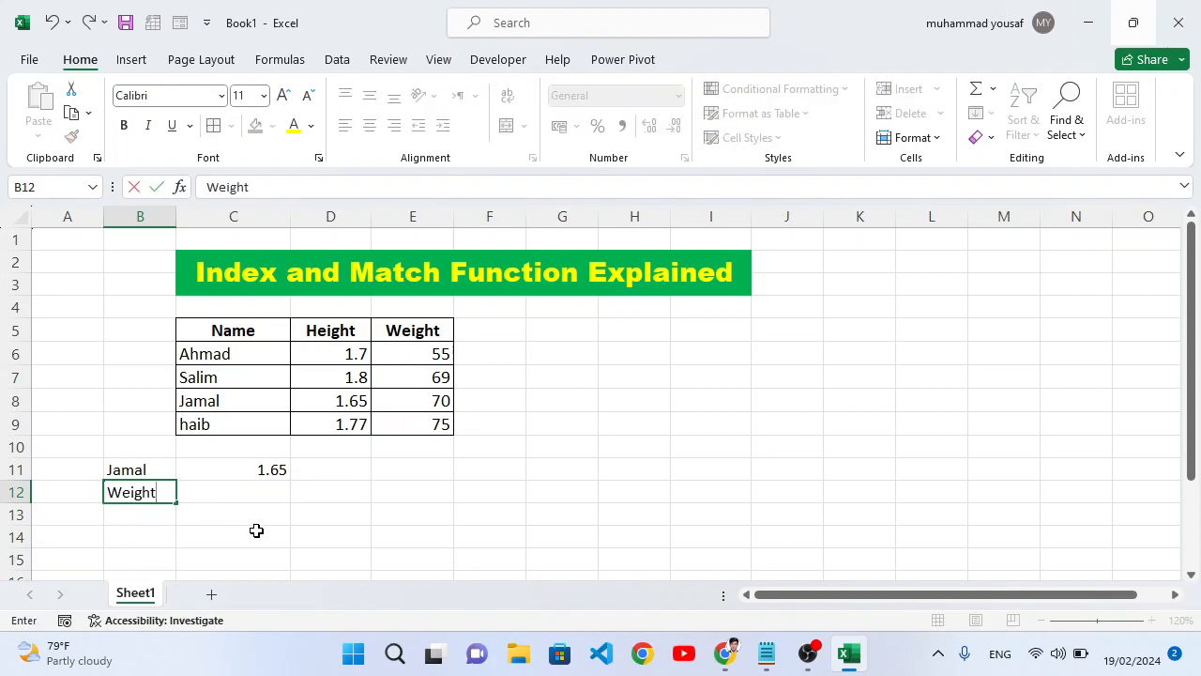
{"action": "key", "text": "Return"}
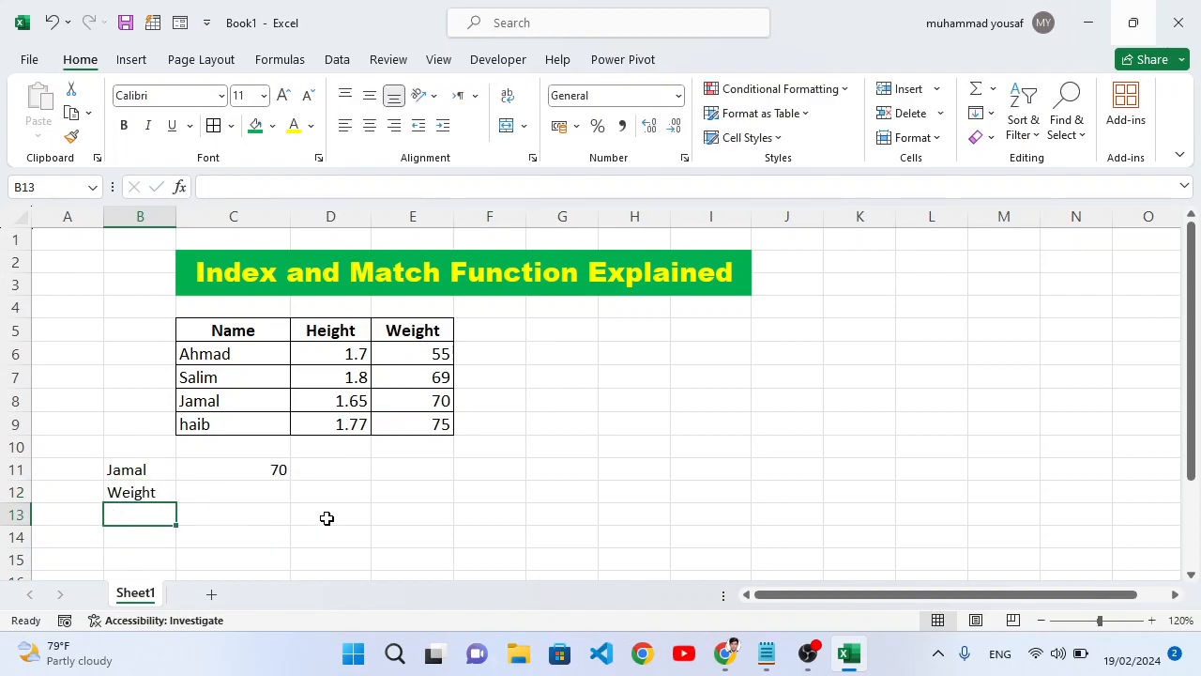
{"action": "left_click", "coordinate": [270, 471]}
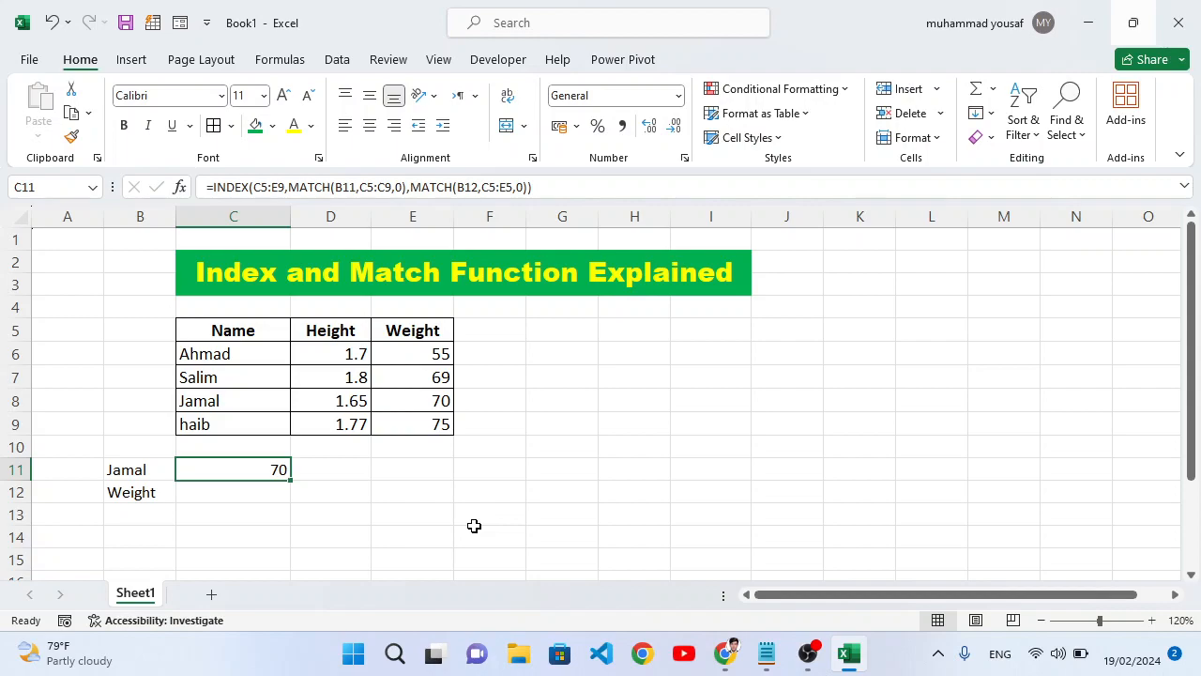
{"action": "left_click", "coordinate": [882, 663]}
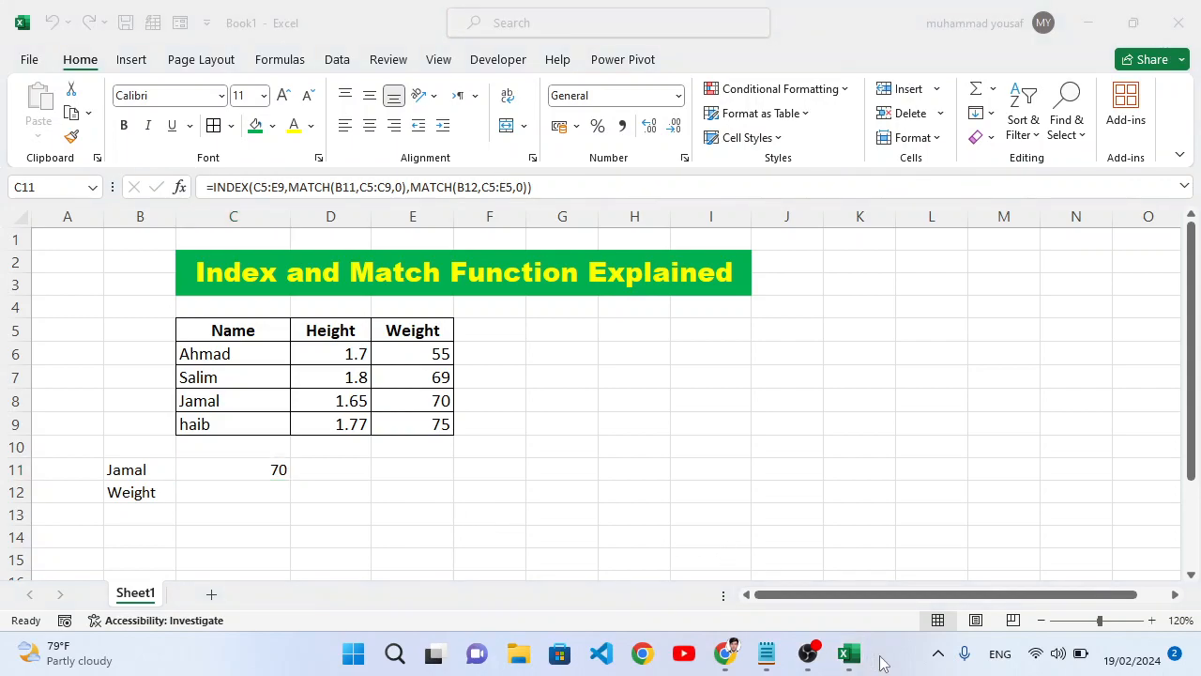